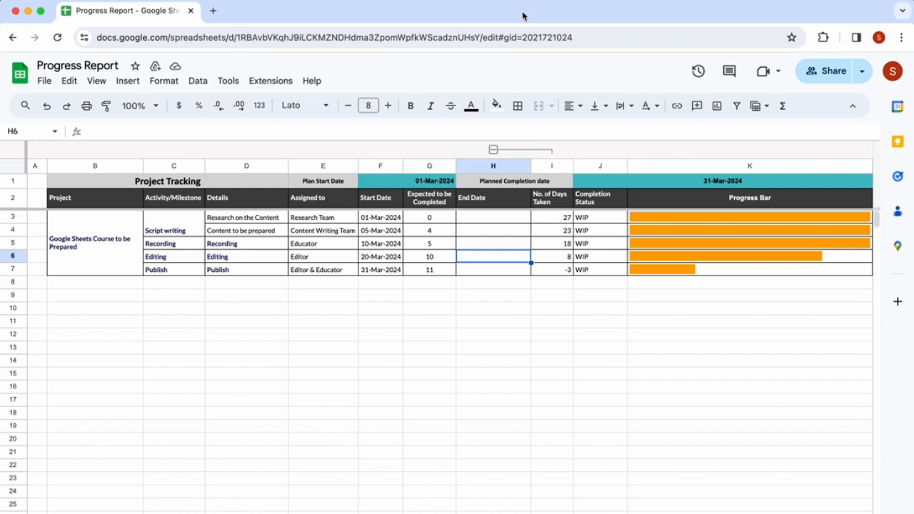
# - Examine the project tracking table's headers, project, activities, details and assignees
pyautogui.click(437, 220)
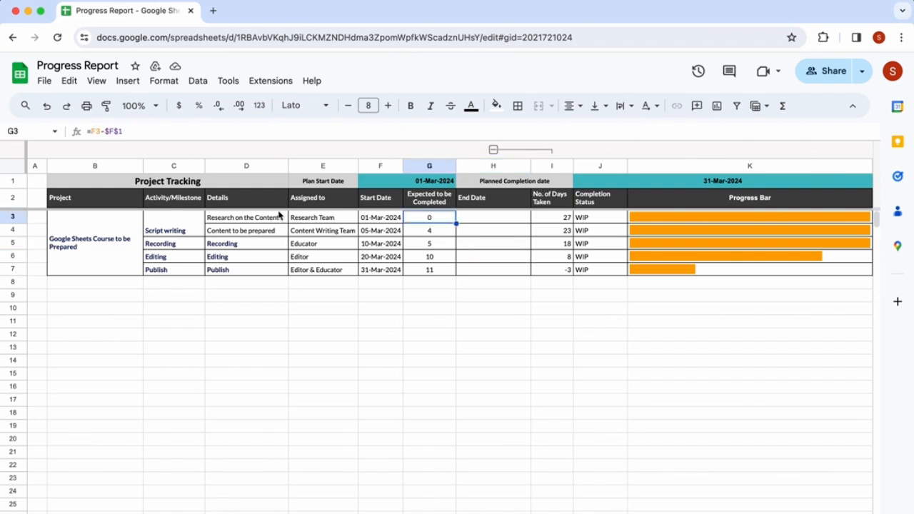
pyautogui.click(109, 205)
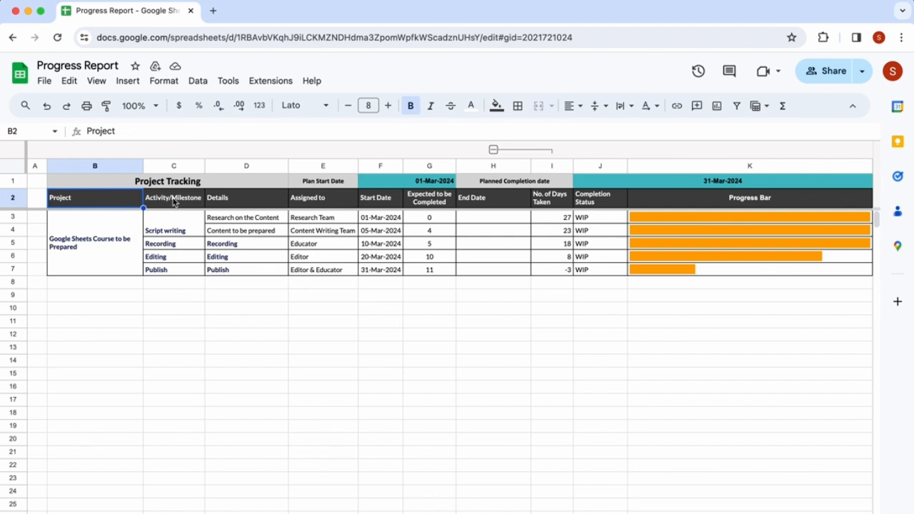
pyautogui.click(421, 183)
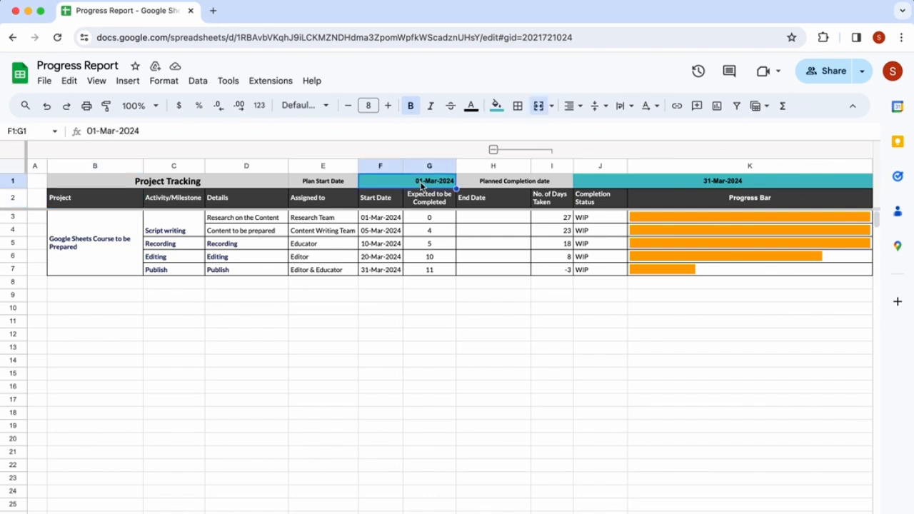
pyautogui.click(655, 186)
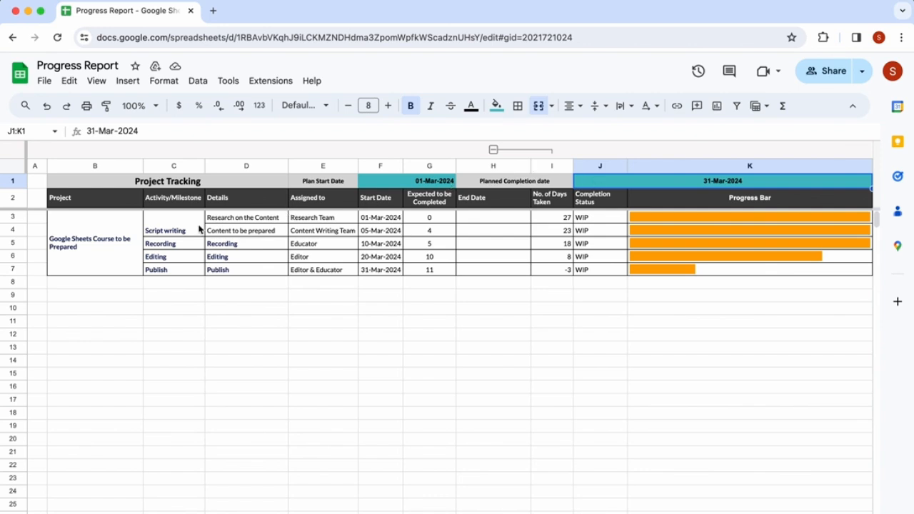
pyautogui.click(122, 238)
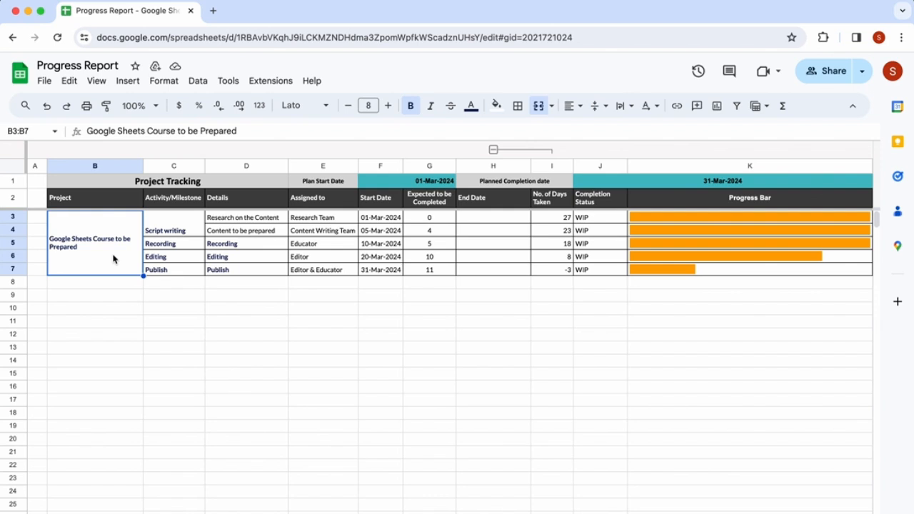
pyautogui.click(178, 230)
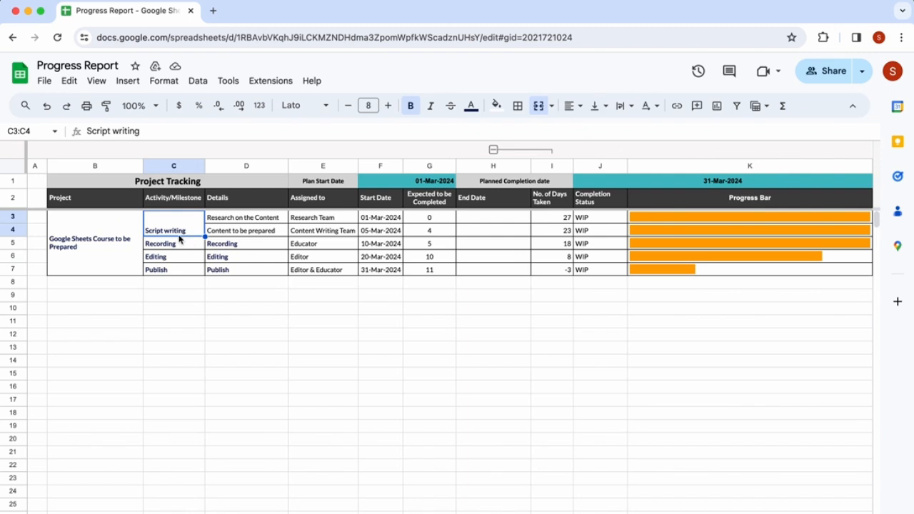
pyautogui.click(179, 245)
pyautogui.click(180, 260)
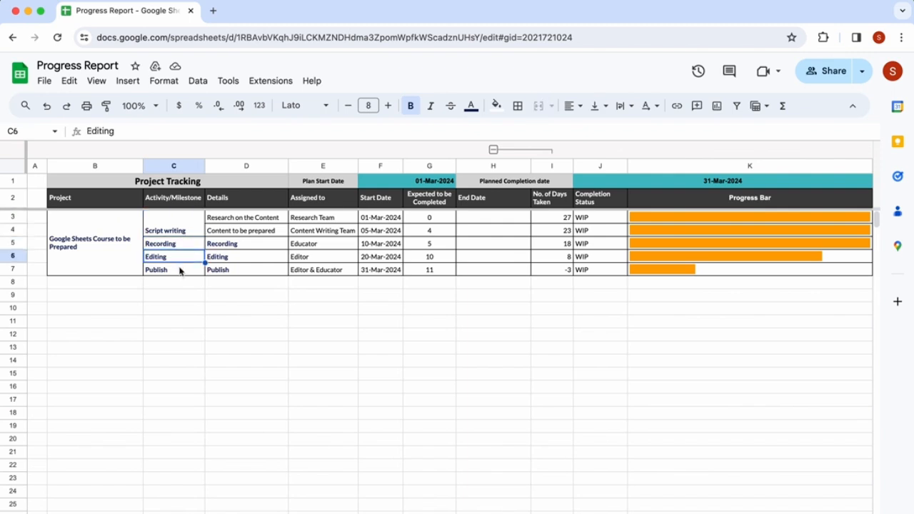
pyautogui.click(180, 270)
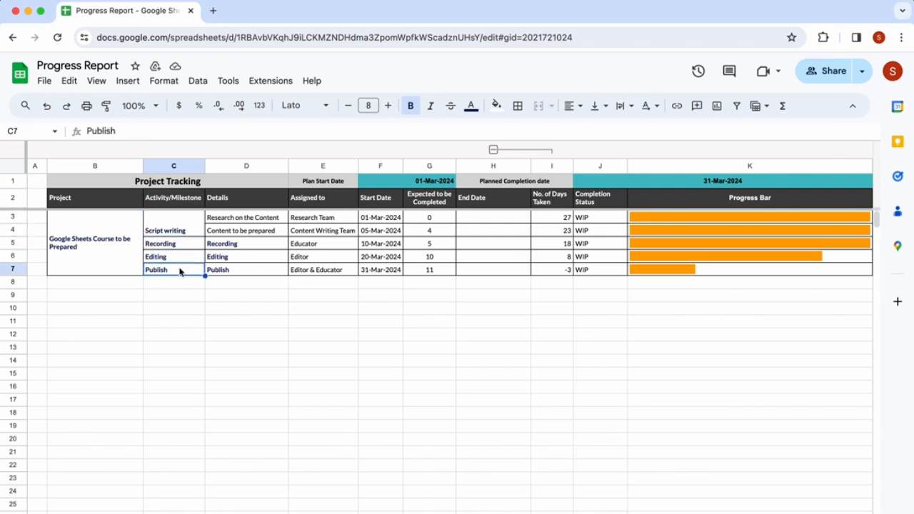
pyautogui.click(239, 217)
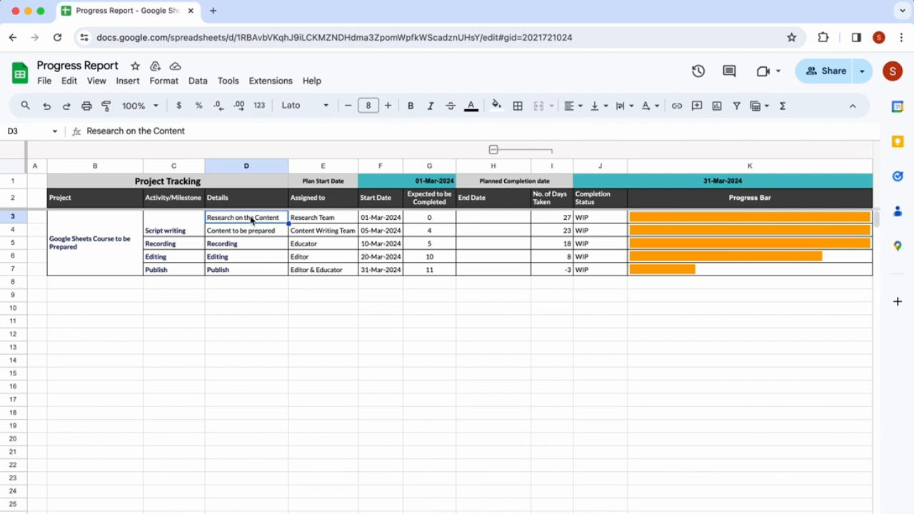
pyautogui.click(319, 222)
pyautogui.click(243, 230)
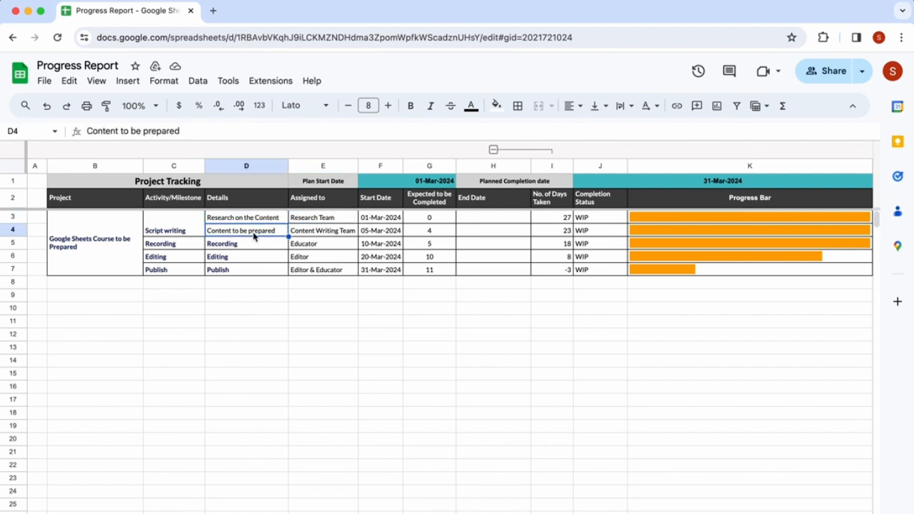
pyautogui.click(250, 250)
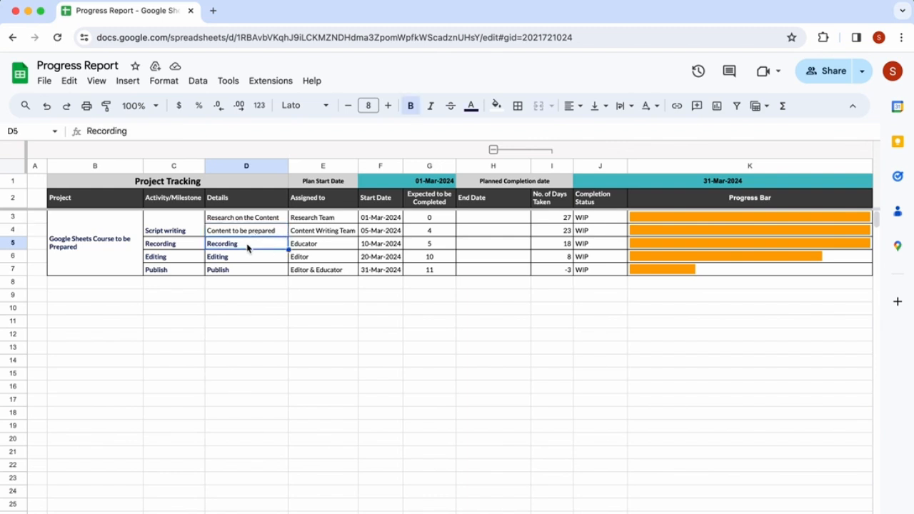
pyautogui.click(328, 250)
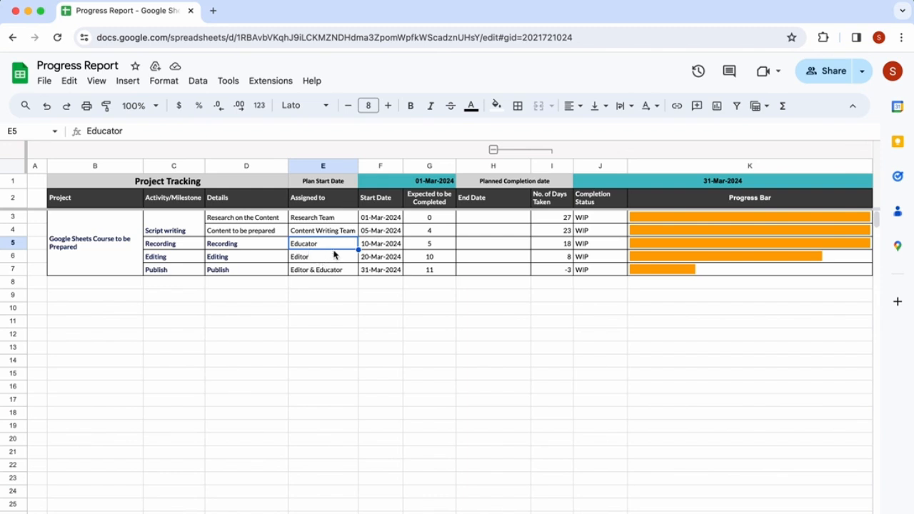
pyautogui.click(330, 258)
pyautogui.click(339, 272)
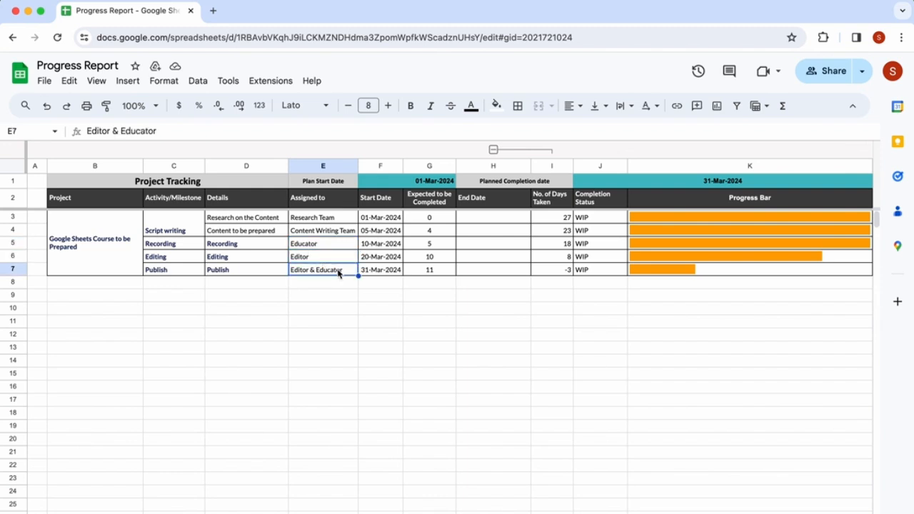
pyautogui.click(344, 221)
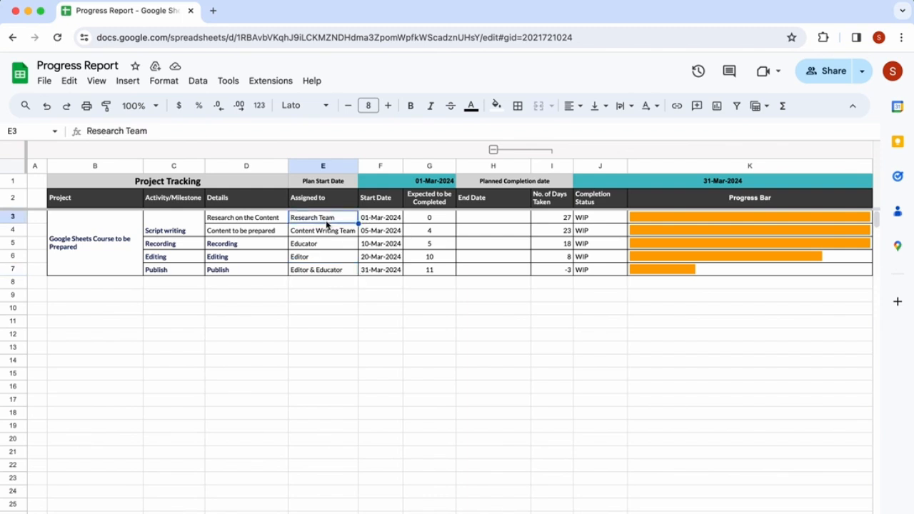
pyautogui.click(415, 183)
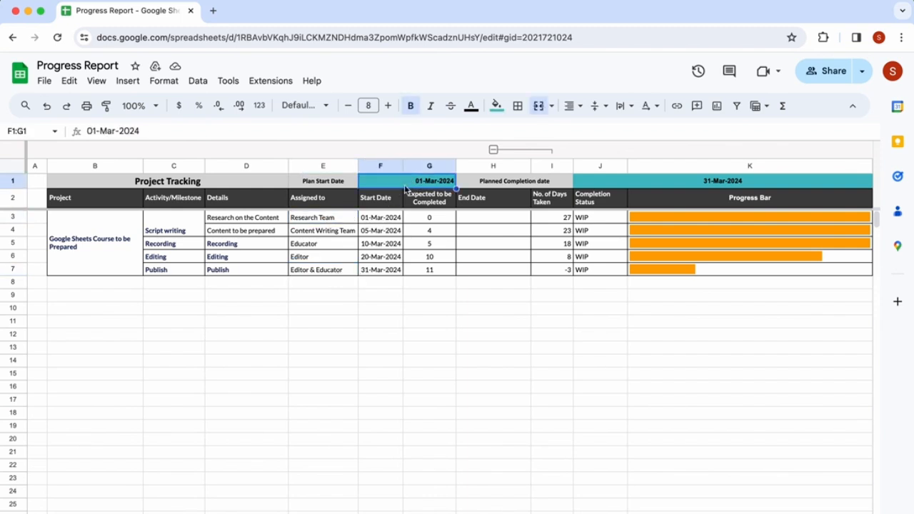
# - Inspect the start dates and the Expected to be Completed formulas in each activity row
pyautogui.click(377, 220)
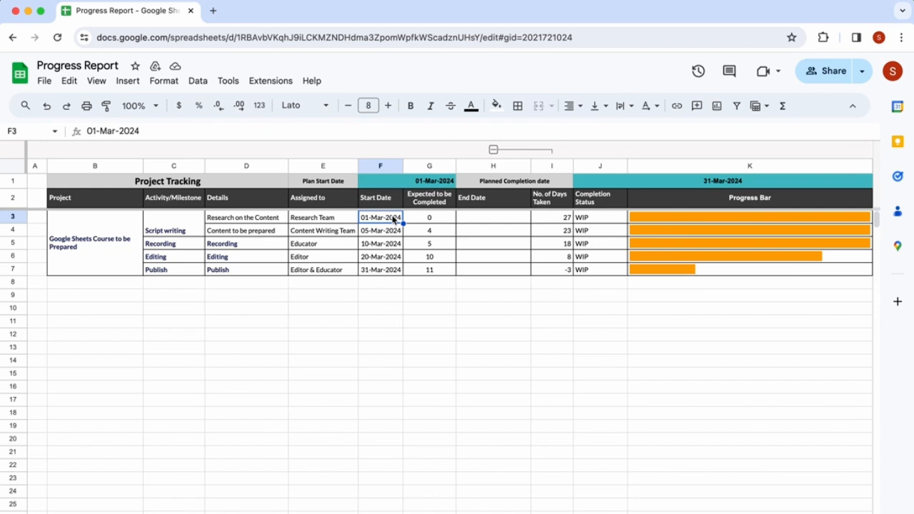
pyautogui.click(421, 218)
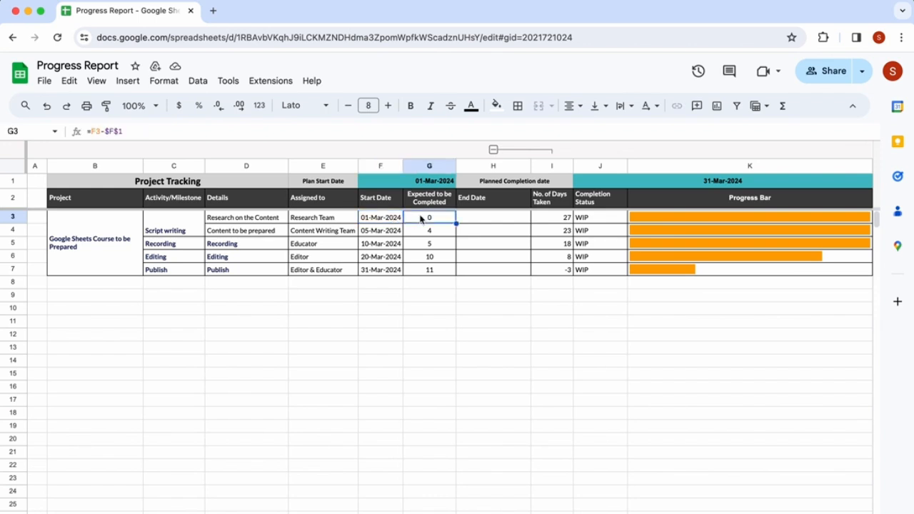
pyautogui.click(390, 221)
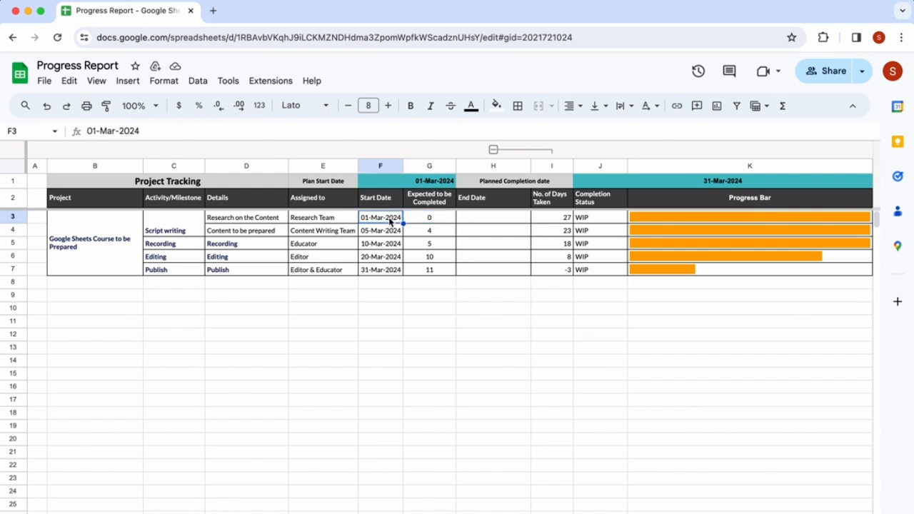
pyautogui.click(442, 220)
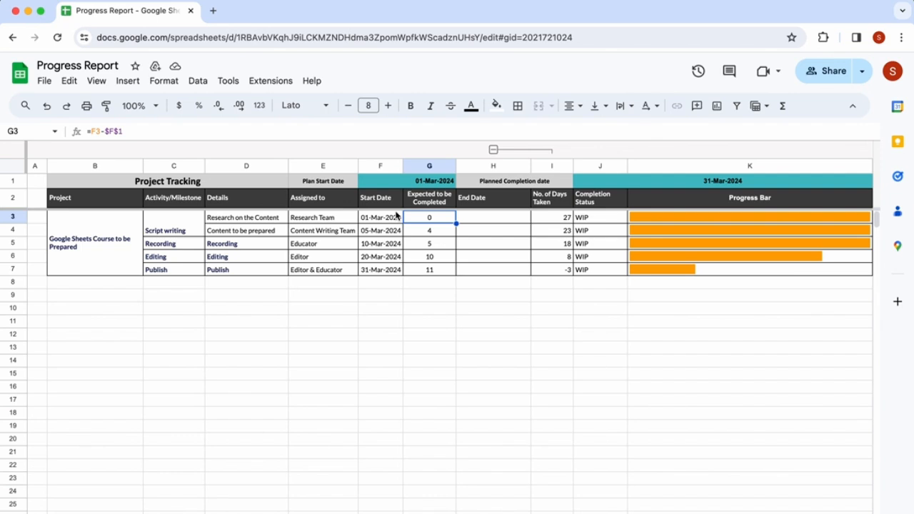
pyautogui.click(419, 233)
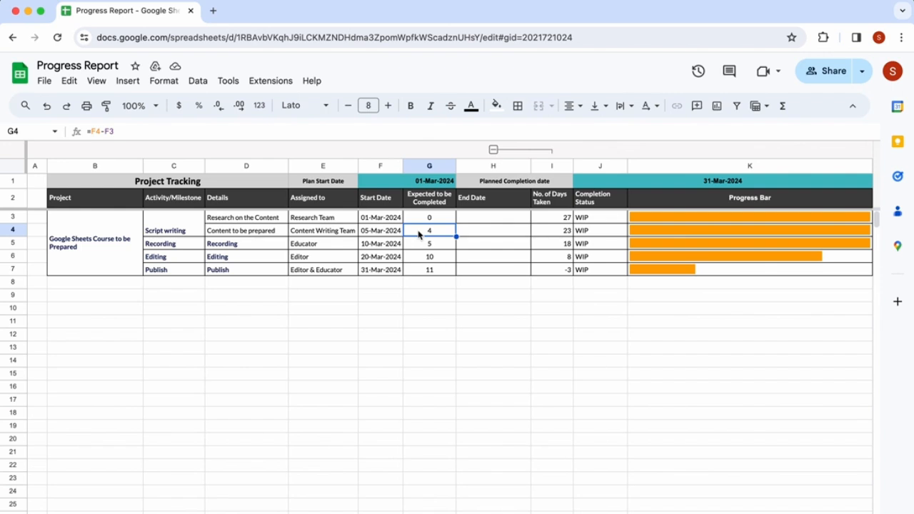
pyautogui.click(421, 248)
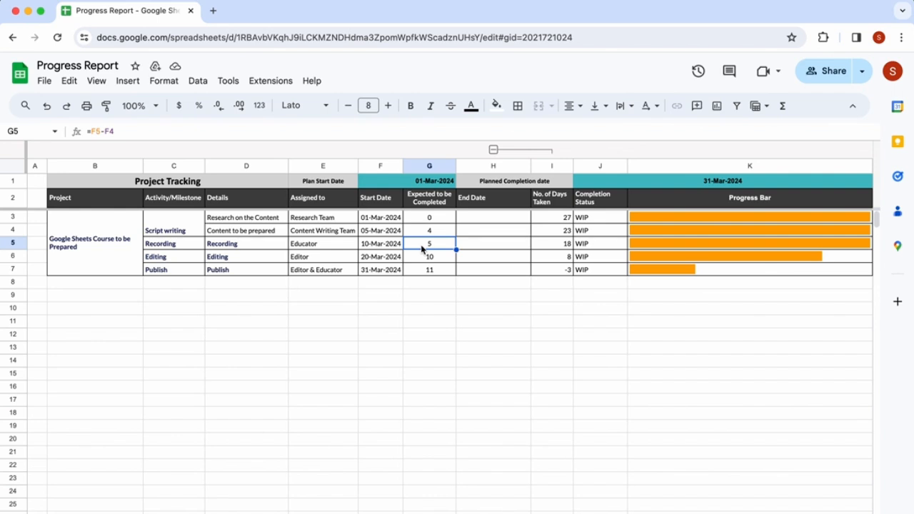
pyautogui.click(425, 261)
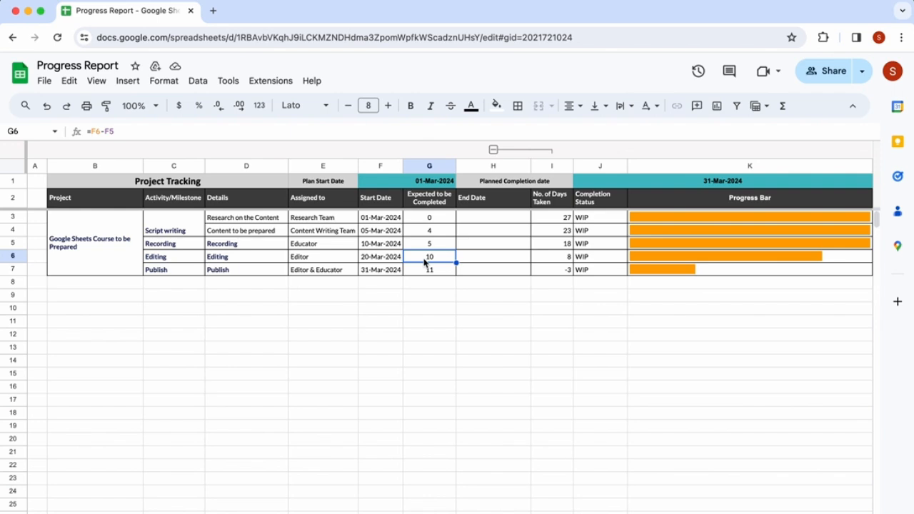
pyautogui.click(430, 270)
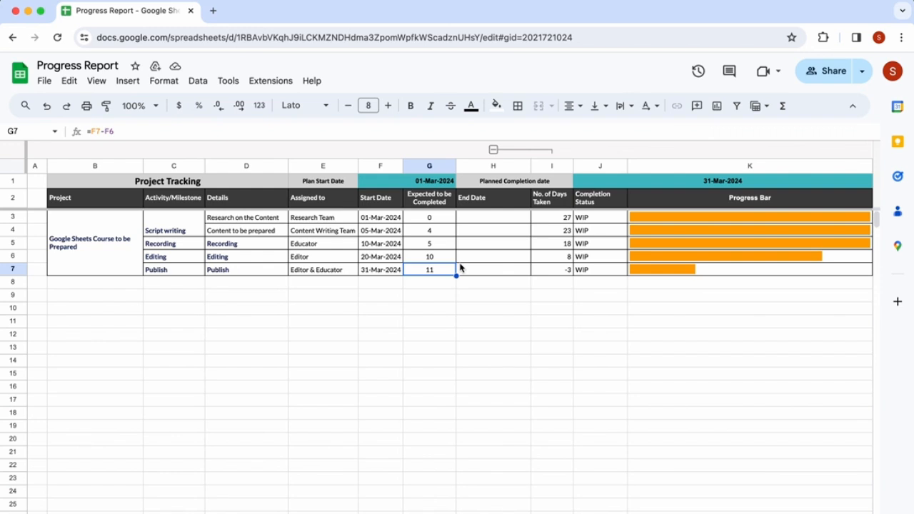
pyautogui.click(434, 220)
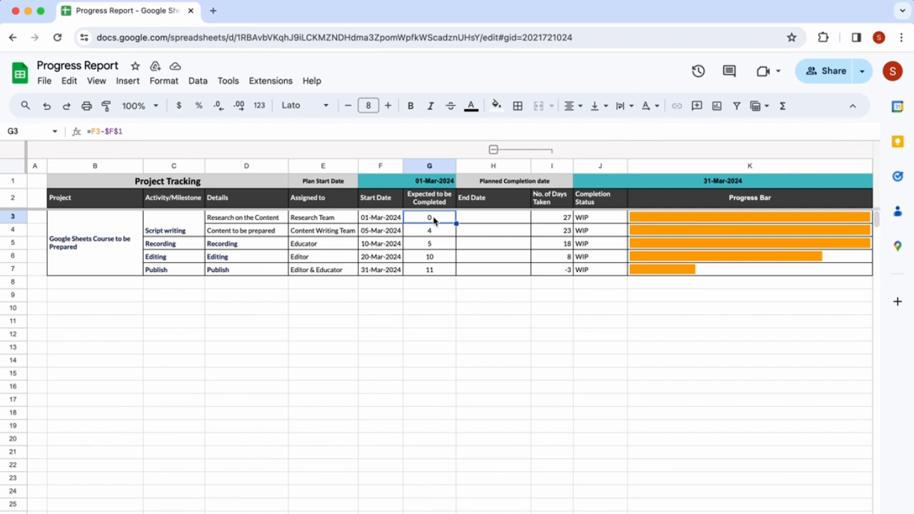
# - Enter end dates of 1 March for the content research row and 3 March for Script writing
pyautogui.click(485, 218)
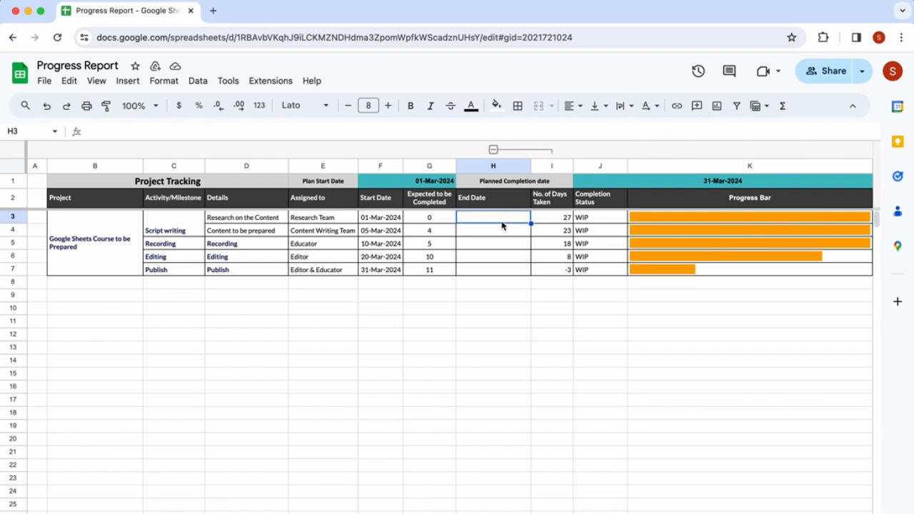
pyautogui.write('1 March')
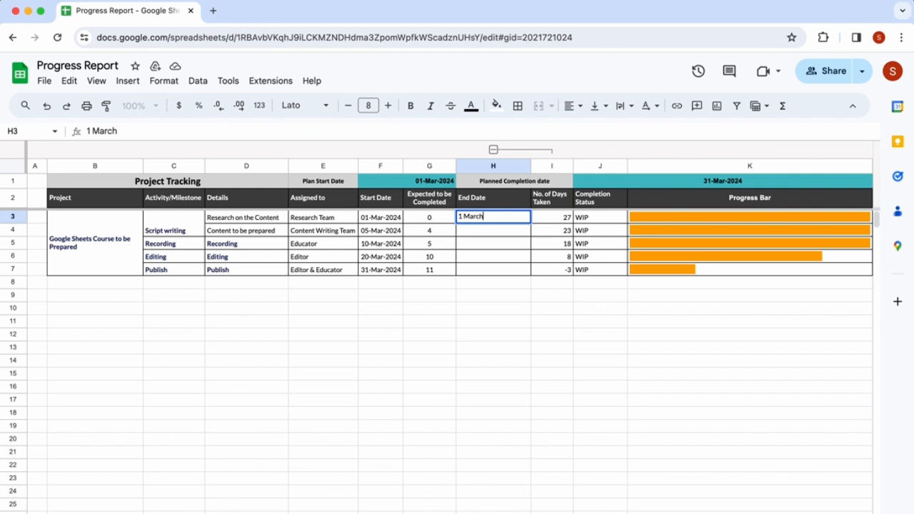
pyautogui.press('Return')
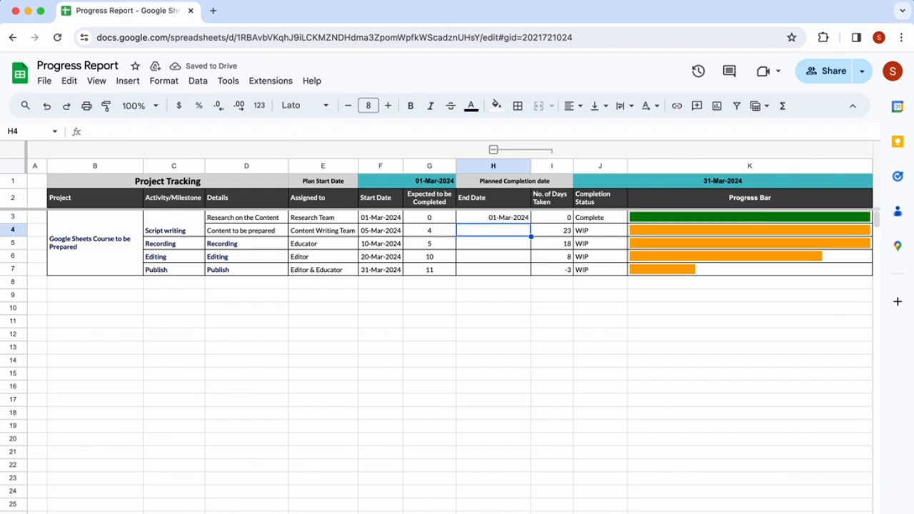
pyautogui.write('3')
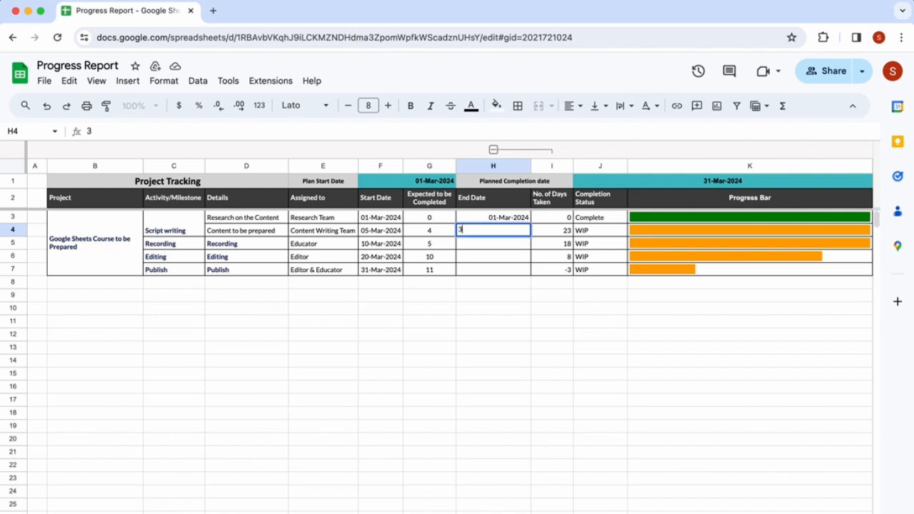
pyautogui.write(' March')
pyautogui.press('Return')
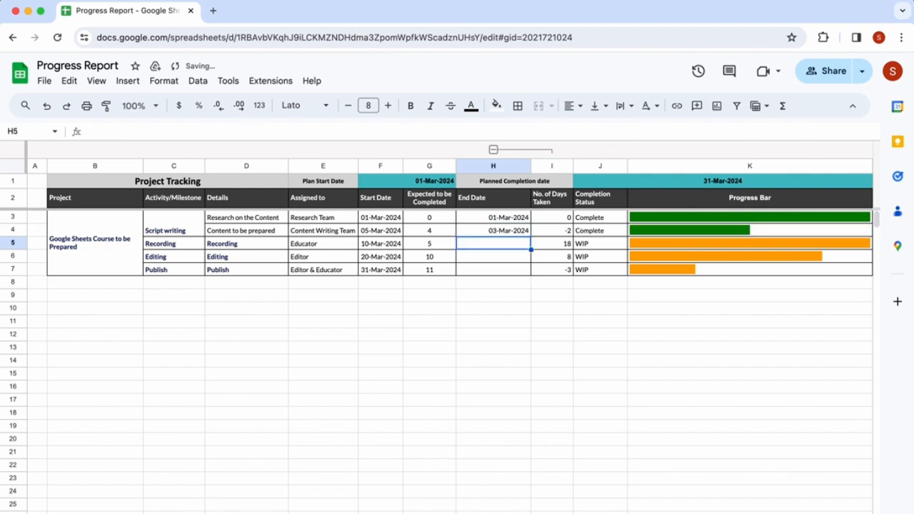
# - Set the Recording row's end date to 8 March
pyautogui.press('Up')
pyautogui.press('Up')
pyautogui.press('Down')
pyautogui.press('Down')
pyautogui.write('8 March')
pyautogui.press('Return')
# - Set the Editing row's end date to 27 March
pyautogui.press('Up')
pyautogui.press('Up')
pyautogui.press('Up')
pyautogui.press('Down')
pyautogui.press('Down')
pyautogui.press('Down')
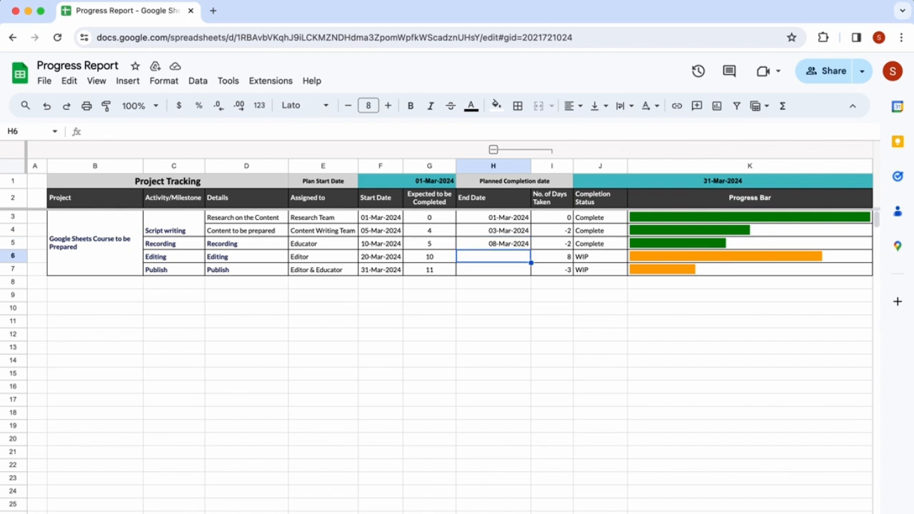
pyautogui.write('27 March')
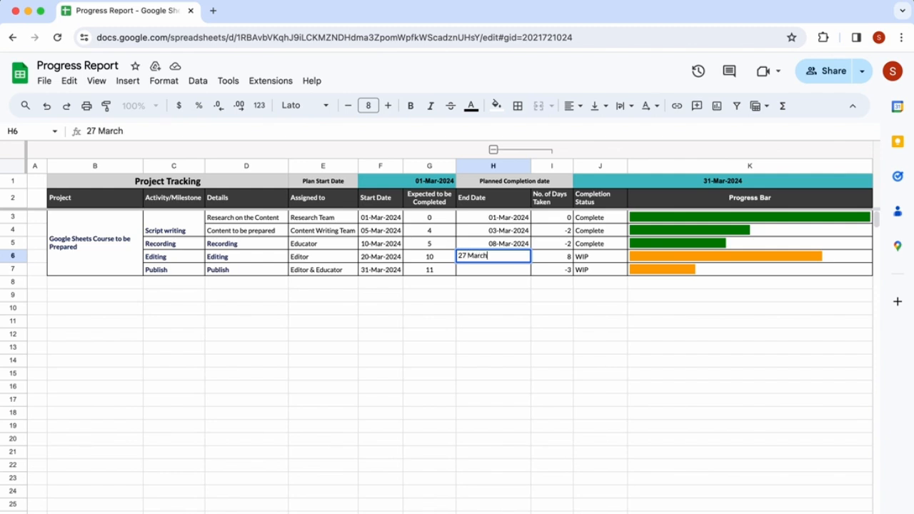
pyautogui.press('Return')
# - Enter 28 Mar as the Publish row's end date, then clear that cell again
pyautogui.press('Up')
pyautogui.press('Up')
pyautogui.press('Up')
pyautogui.press('Down')
pyautogui.press('Down')
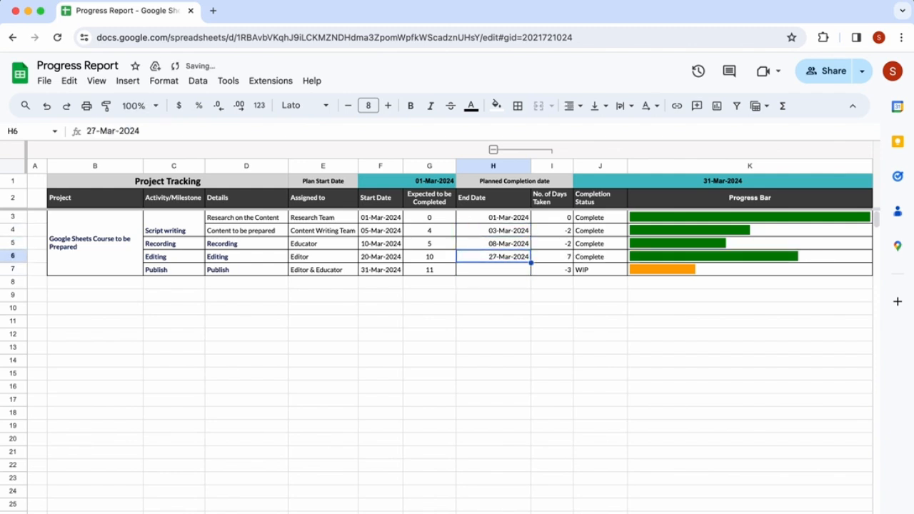
pyautogui.press('Down')
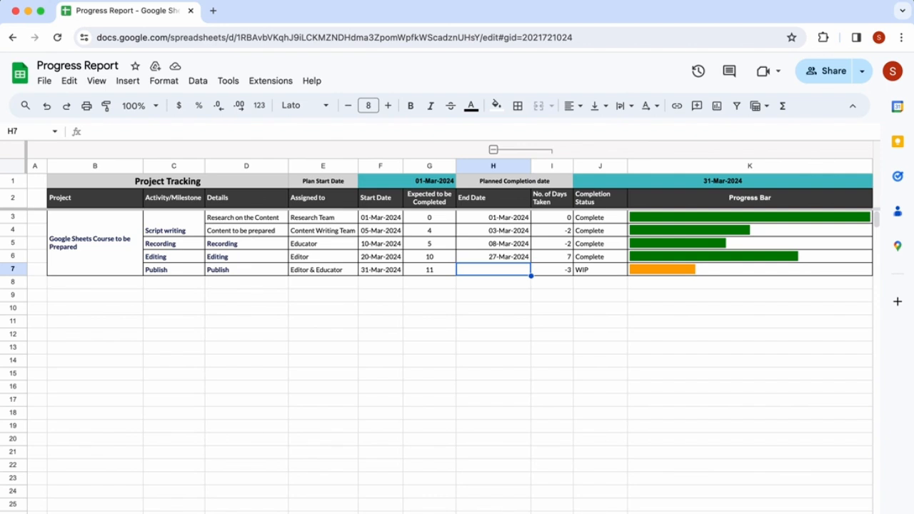
pyautogui.write('28 mar')
pyautogui.press('Return')
pyautogui.press('Up')
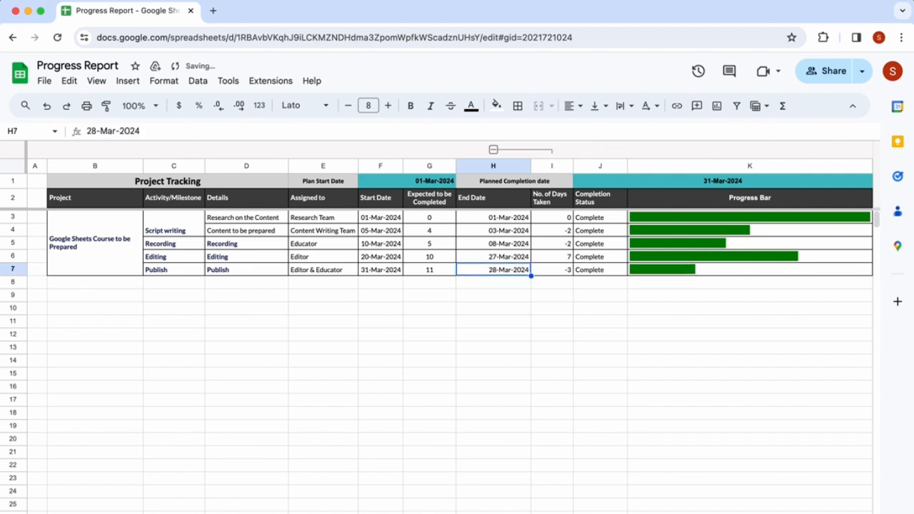
pyautogui.press('Delete')
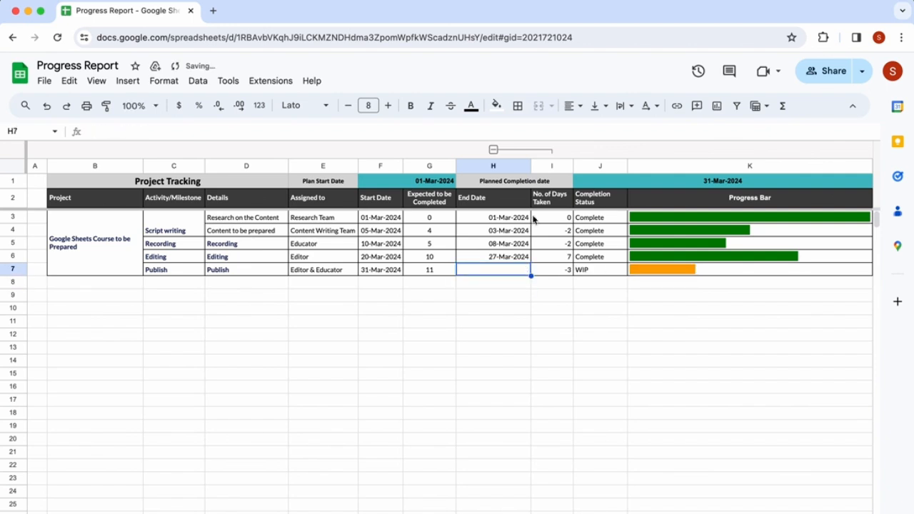
# - Inspect the No. of Days Taken formulas down the column and the Publish row's empty end date cell
pyautogui.click(593, 221)
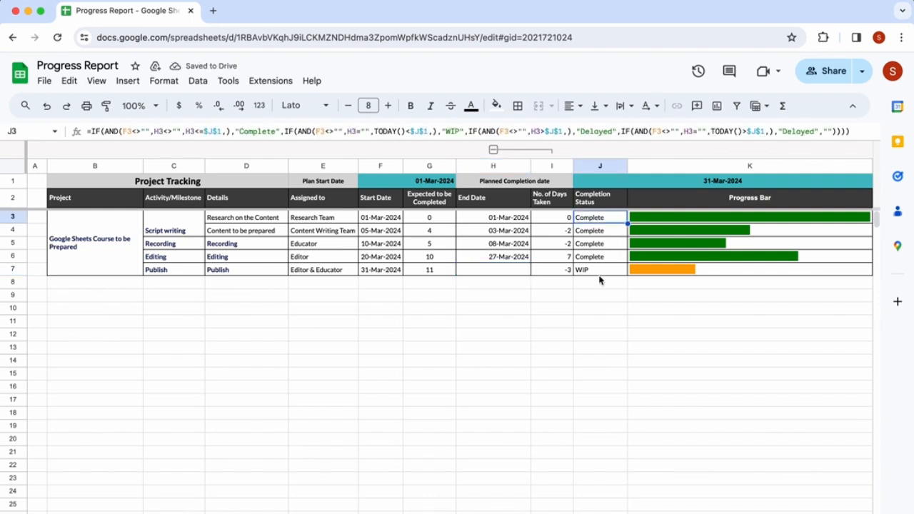
pyautogui.click(572, 233)
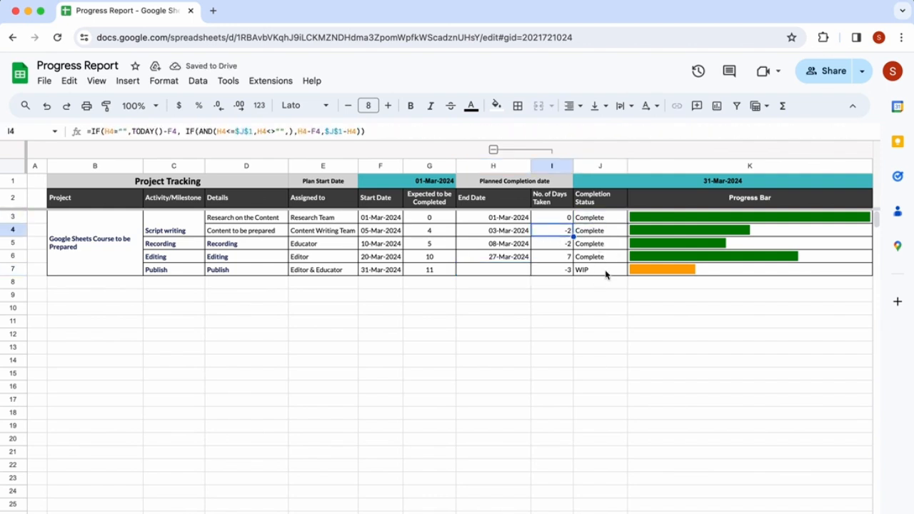
pyautogui.press('Down')
pyautogui.press('Down')
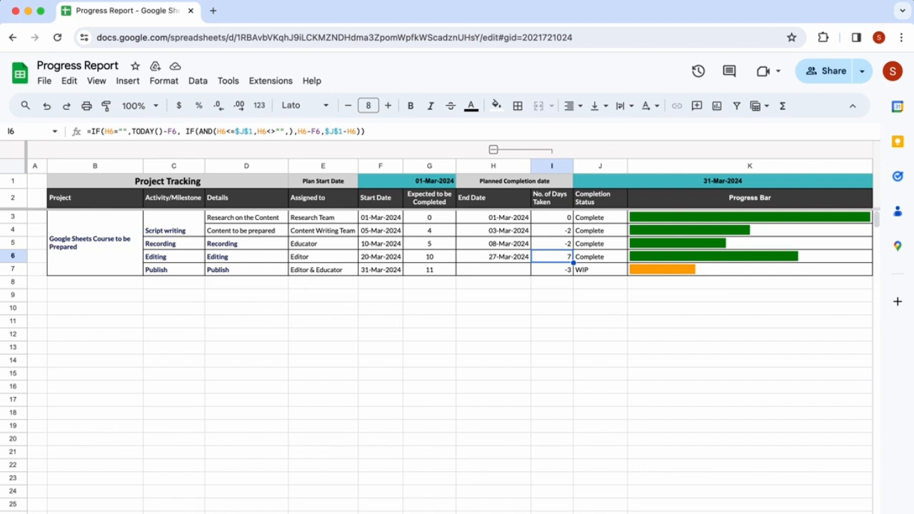
pyautogui.press('Down')
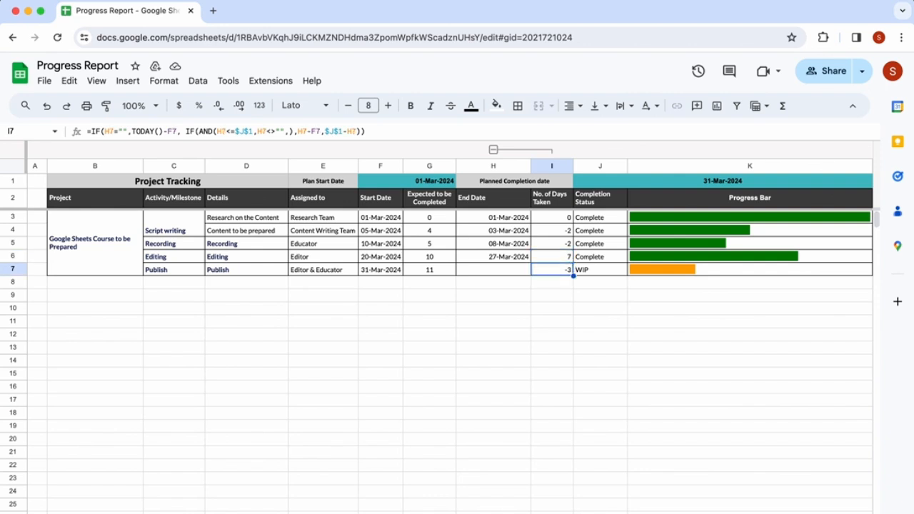
pyautogui.click(497, 270)
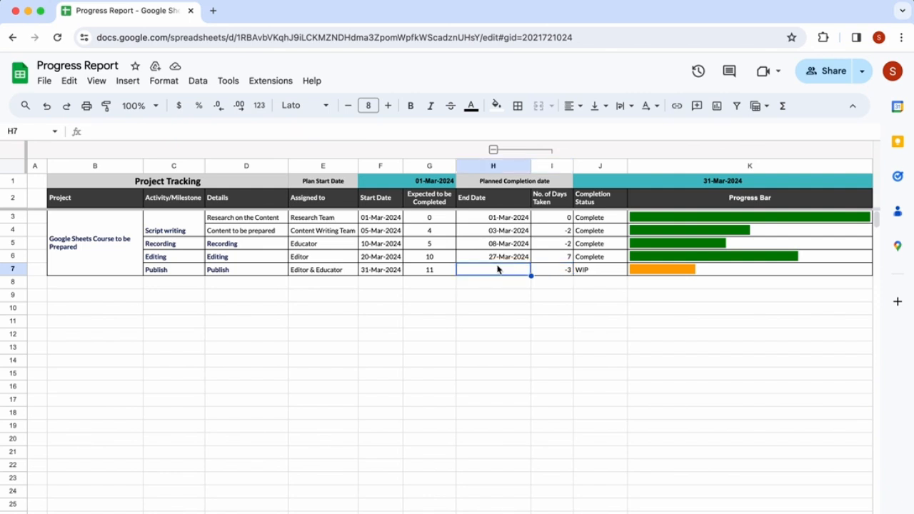
pyautogui.click(554, 272)
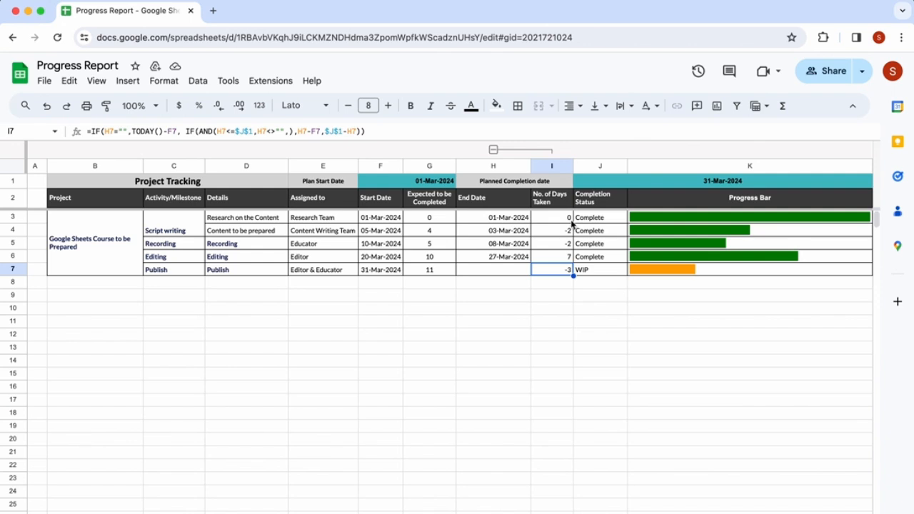
# - Inspect the Completion Status formulas in each row and the Progress Bar's SPARKLINE formula
pyautogui.click(603, 221)
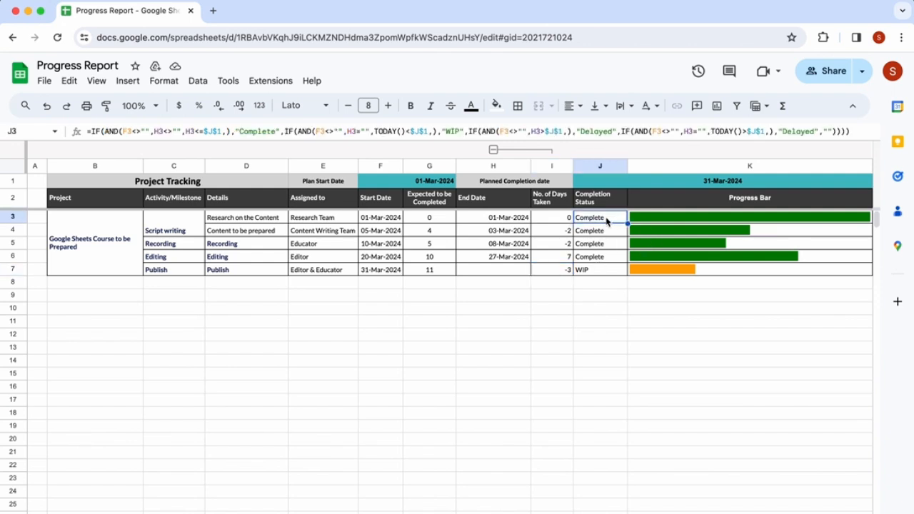
pyautogui.click(657, 223)
pyautogui.click(602, 235)
pyautogui.press('Down')
pyautogui.press('Down')
pyautogui.press('Down')
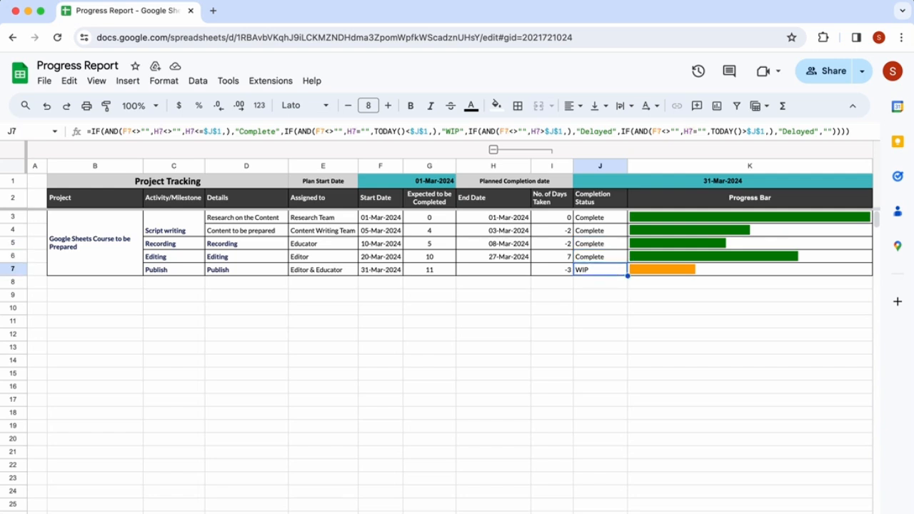
pyautogui.press('Up')
pyautogui.press('Up')
pyautogui.press('Up')
pyautogui.press('Up')
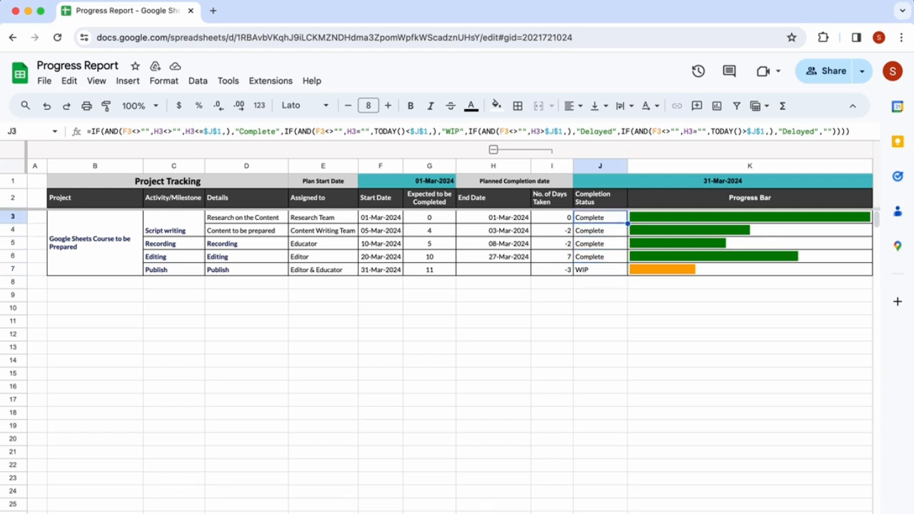
pyautogui.press('Right')
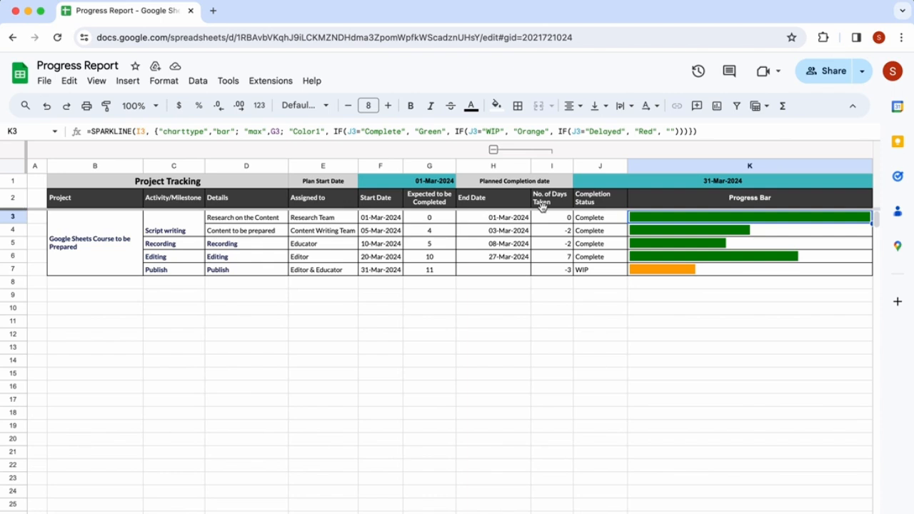
pyautogui.moveTo(92, 131); pyautogui.dragTo(135, 131)
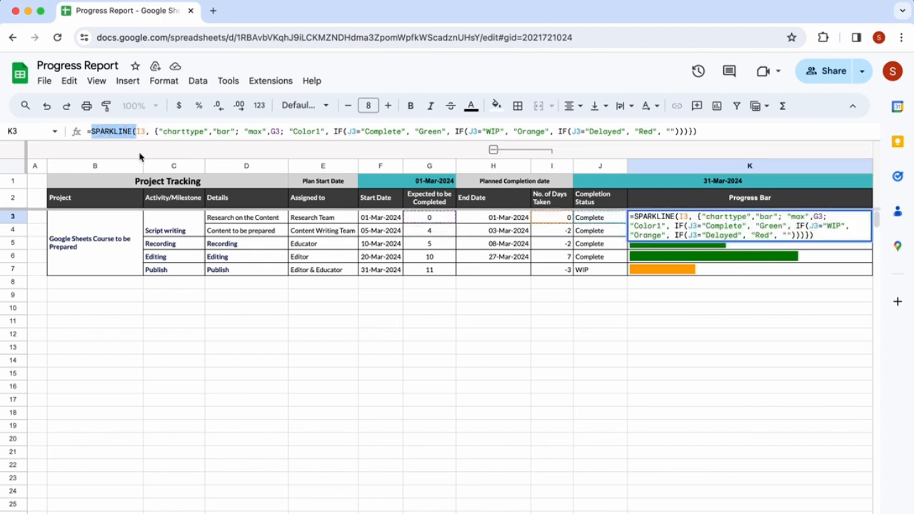
pyautogui.press('Escape')
# - In a new browser tab, search for Google Sheets Help center : SPARKLINE(
pyautogui.click(213, 10)
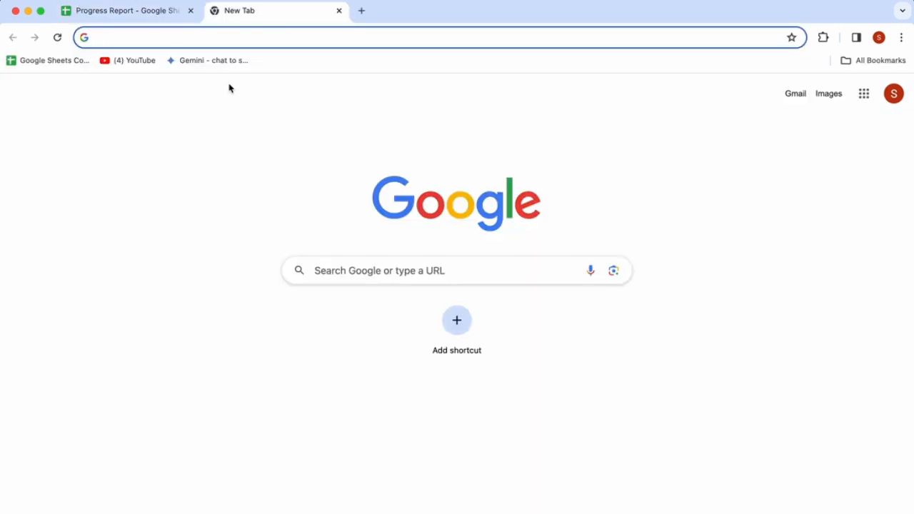
pyautogui.write('Google Sheets ')
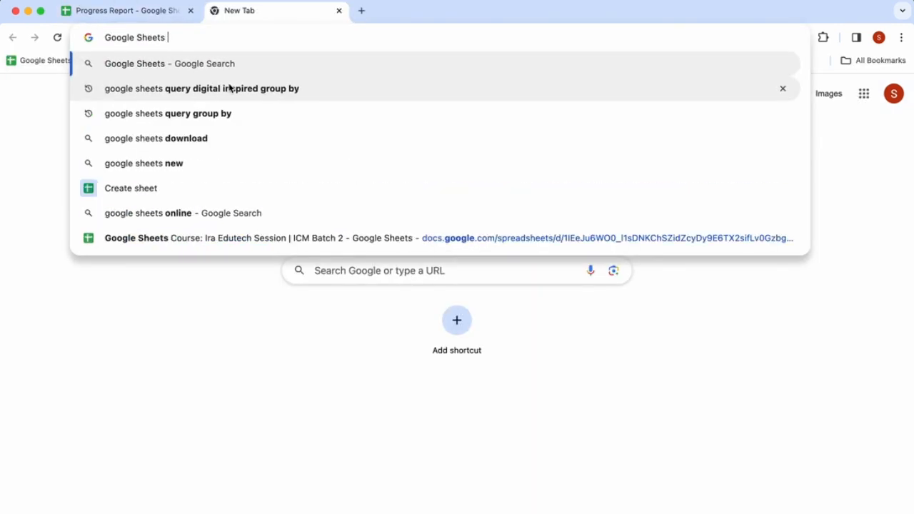
pyautogui.write('Help center : ')
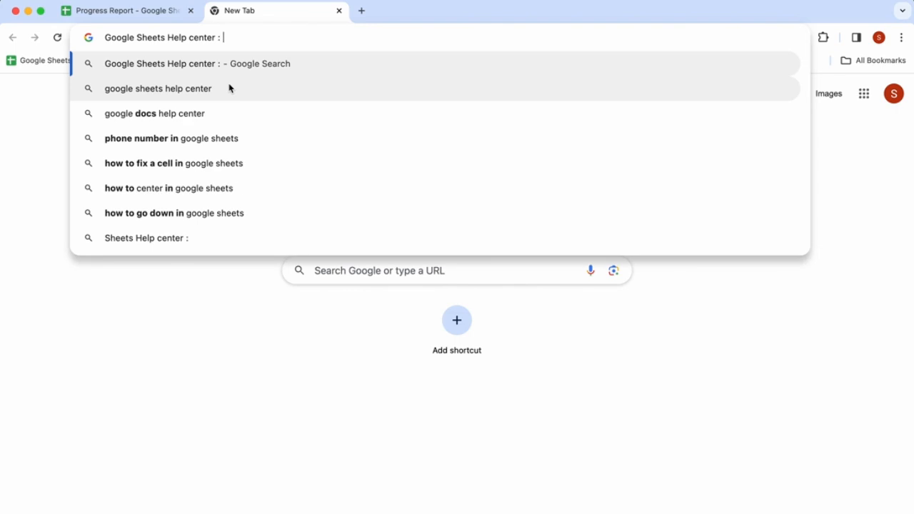
pyautogui.write('SPARKLINE(')
pyautogui.press('Return')
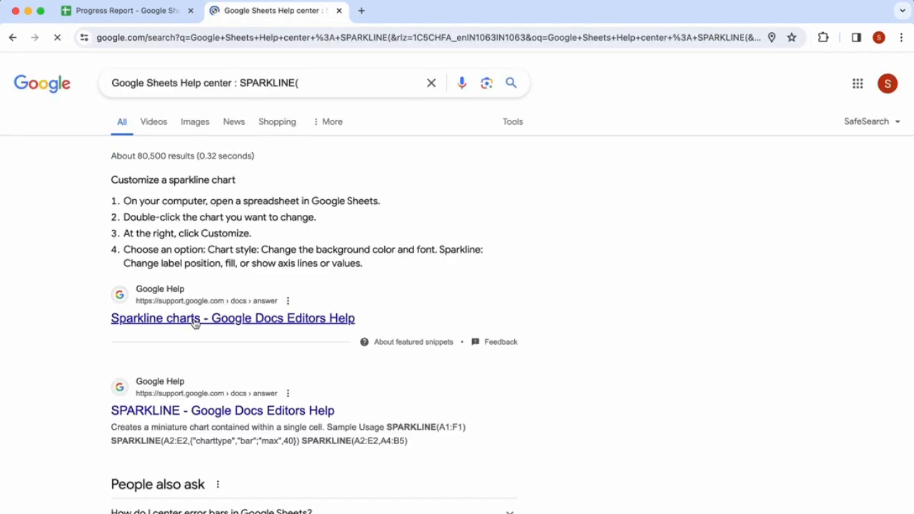
# - Open the Sparkline charts help result and scroll through the SPARKLINE function article
pyautogui.click(195, 322)
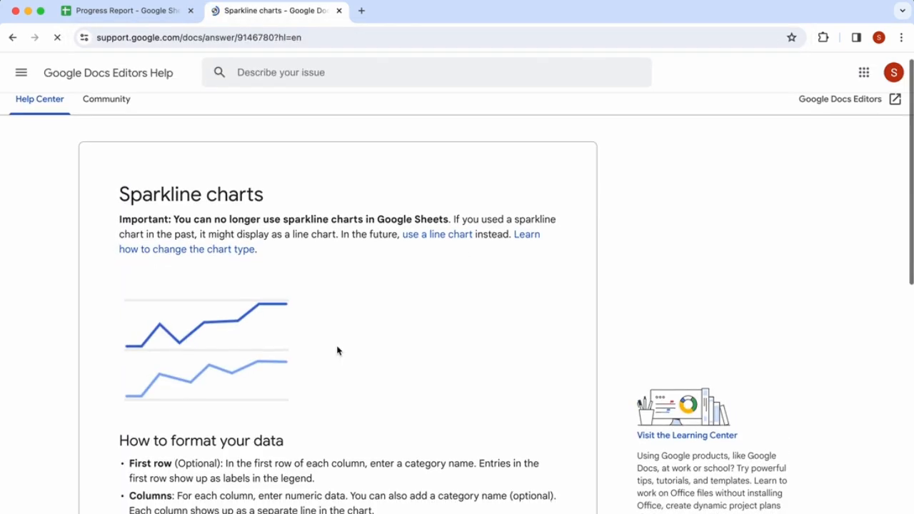
pyautogui.scroll(-1, 337, 351)
pyautogui.scroll(-4, 225, 400)
pyautogui.scroll(-5, 223, 404)
pyautogui.scroll(8, 222, 404)
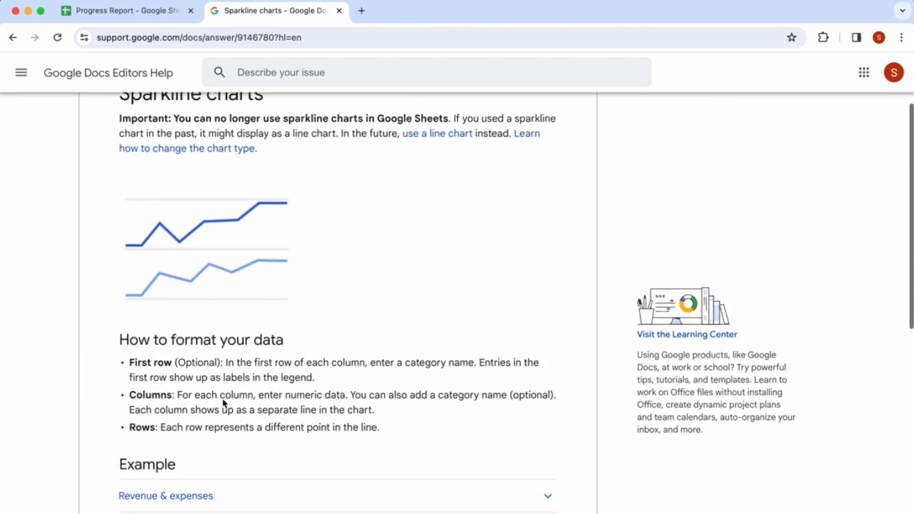
pyautogui.scroll(2, 223, 403)
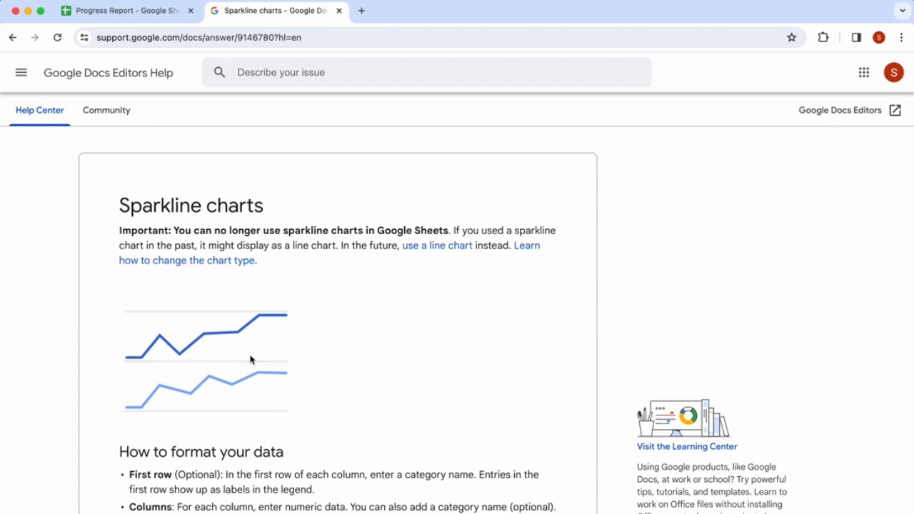
pyautogui.scroll(-3, 250, 359)
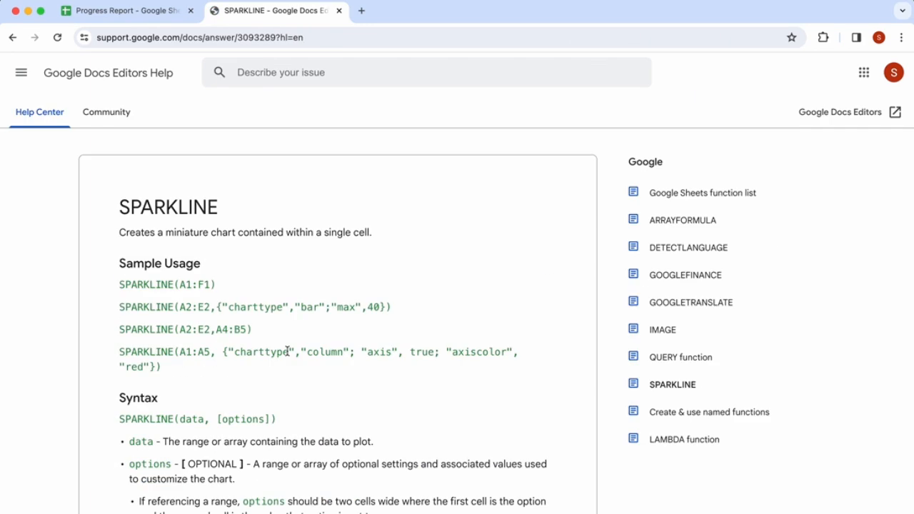
pyautogui.scroll(-1, 288, 351)
pyautogui.scroll(1, 287, 351)
pyautogui.scroll(-4, 287, 351)
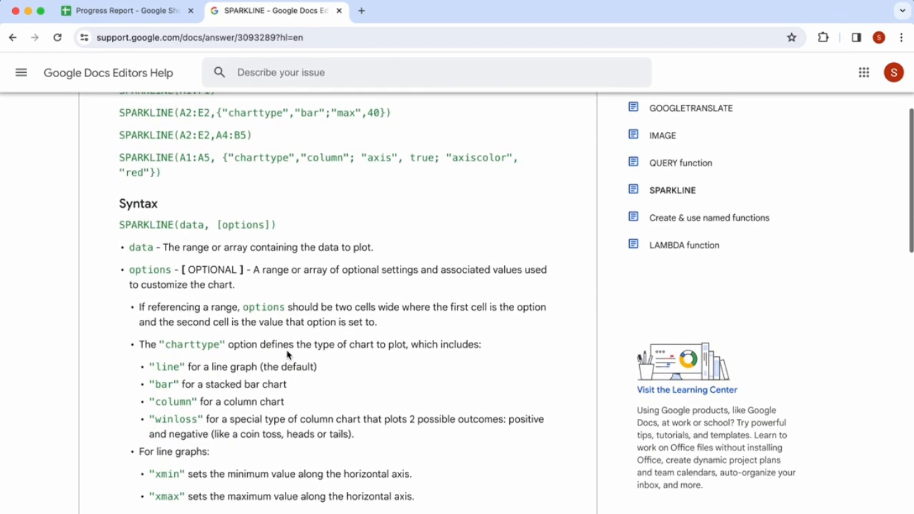
# - Read the SPARKLINE syntax, the chart type and bar chart options, and the sample usage options
pyautogui.moveTo(120, 225); pyautogui.dragTo(279, 228)
pyautogui.scroll(-3, 334, 297)
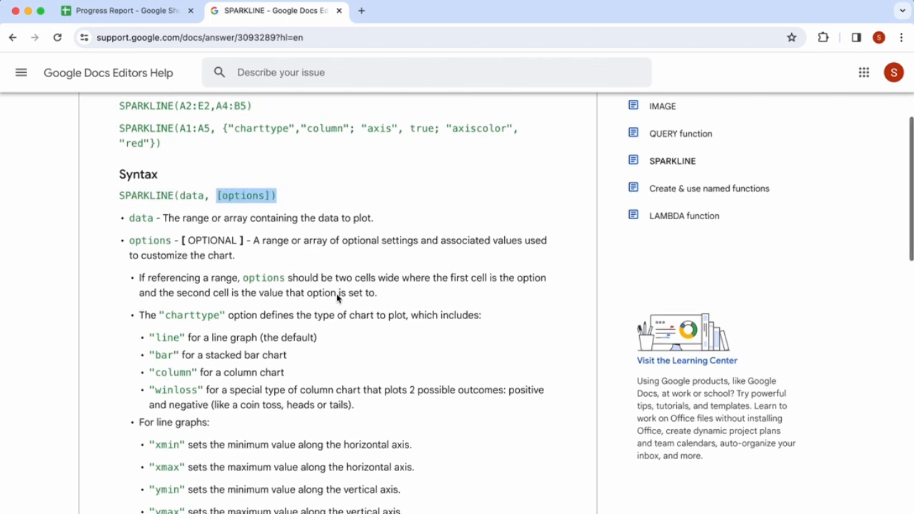
pyautogui.click(274, 190)
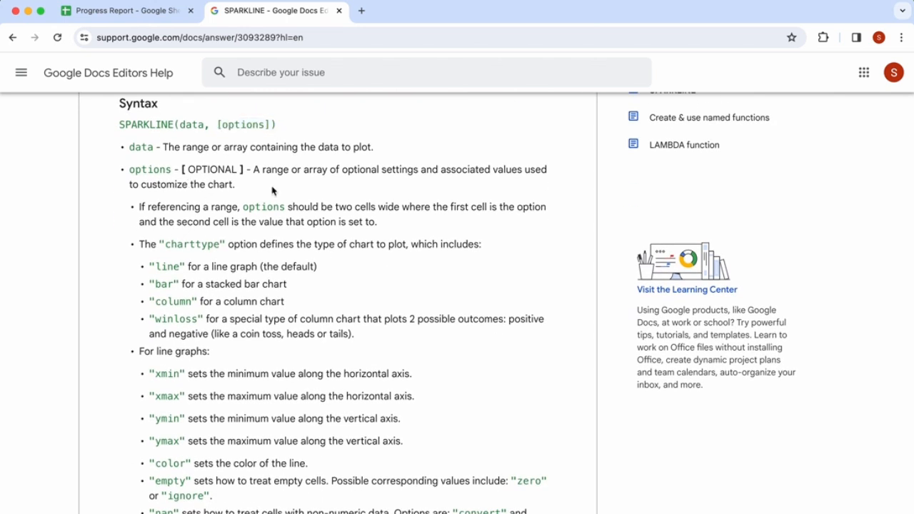
pyautogui.scroll(-1, 251, 239)
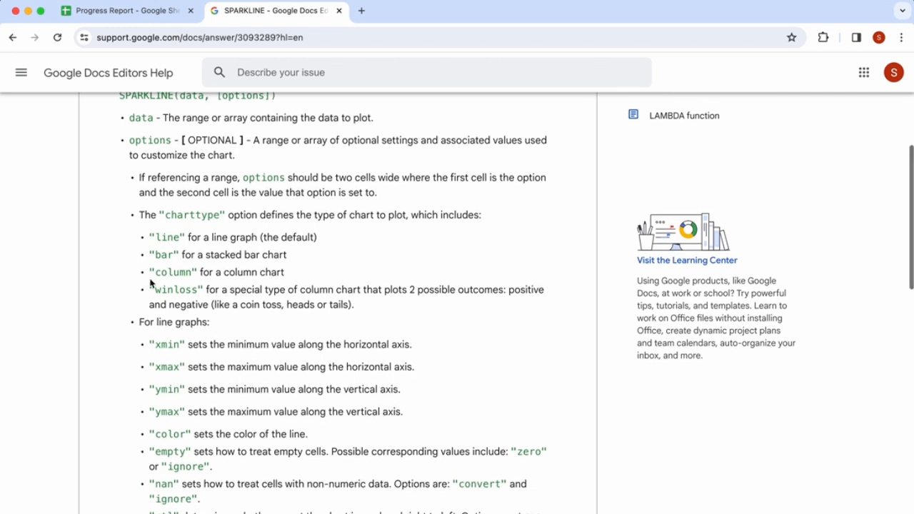
pyautogui.scroll(-1, 216, 243)
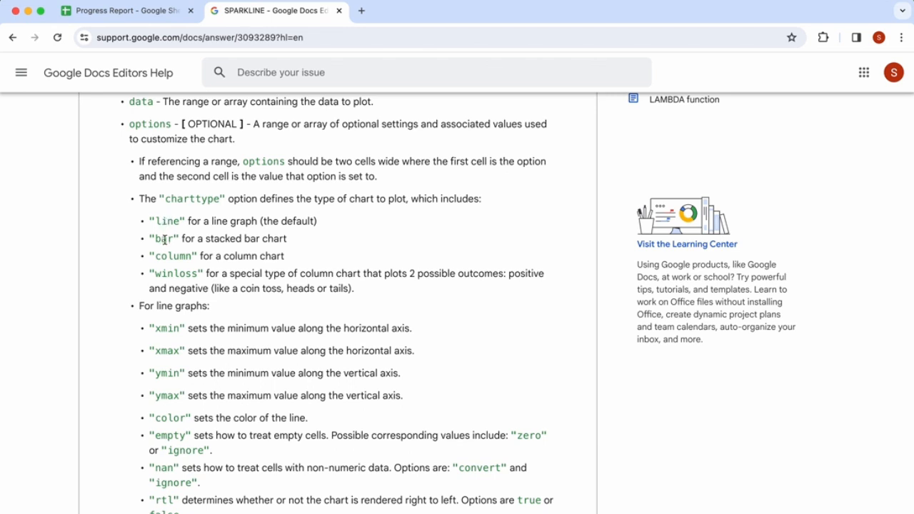
pyautogui.scroll(-3, 185, 305)
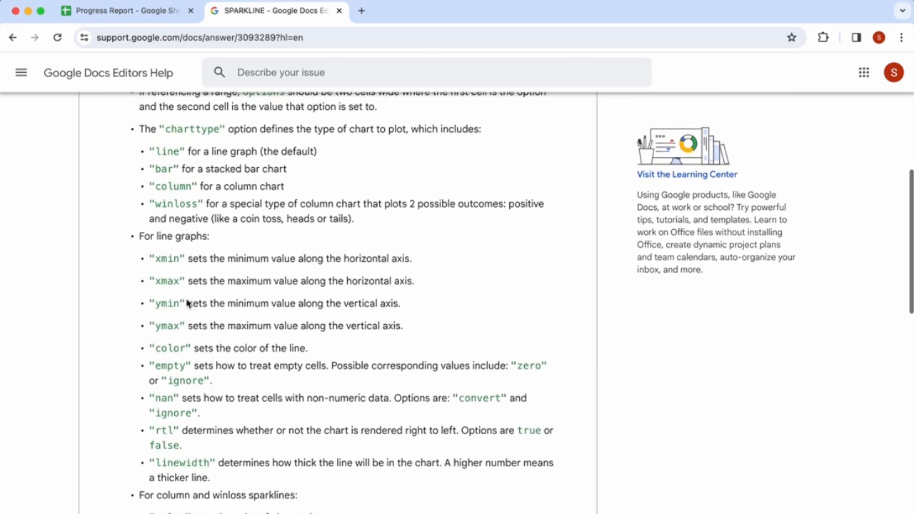
pyautogui.scroll(-2, 194, 275)
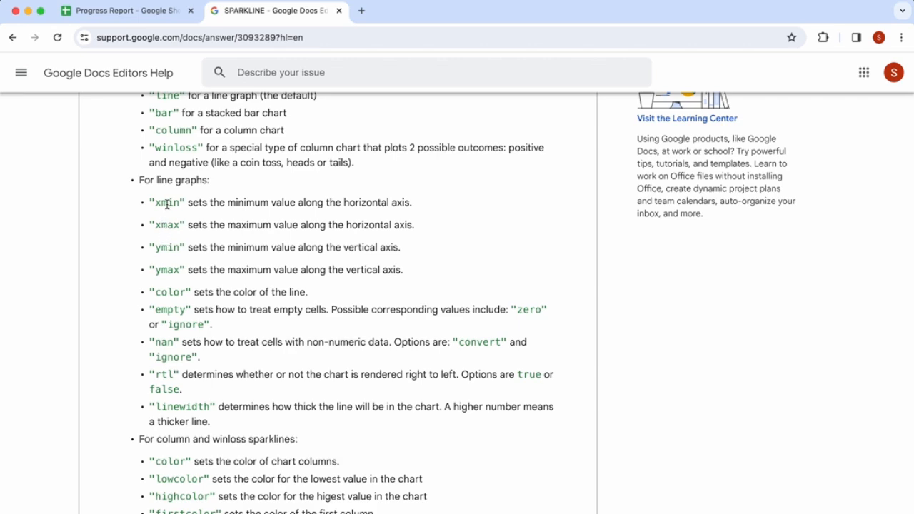
pyautogui.scroll(-10, 171, 309)
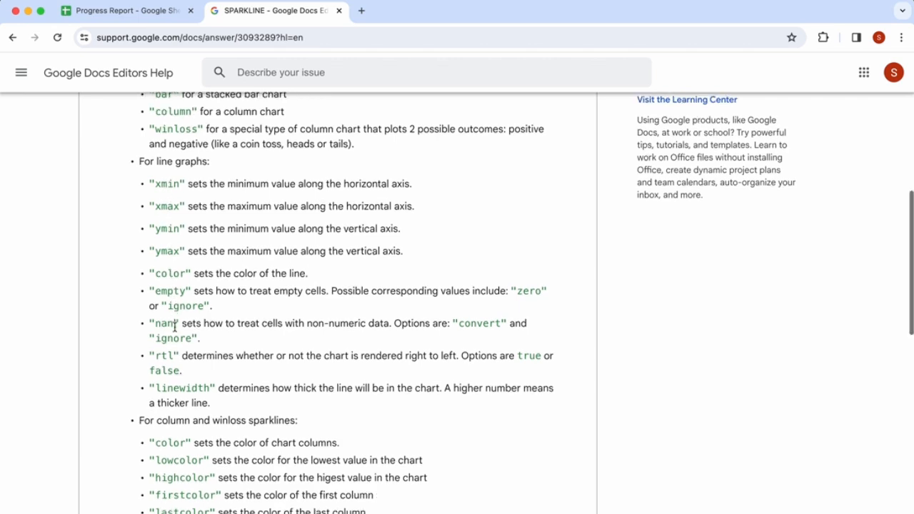
pyautogui.scroll(-18, 175, 328)
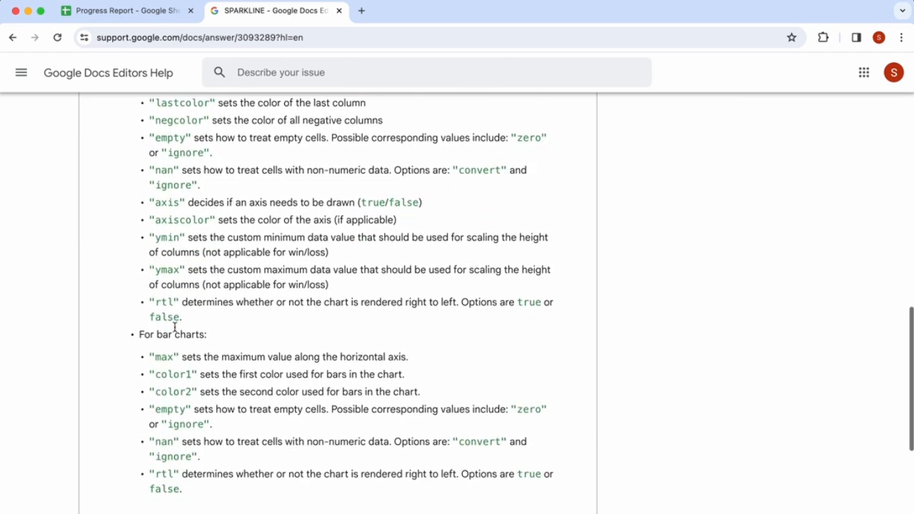
pyautogui.scroll(20, 176, 328)
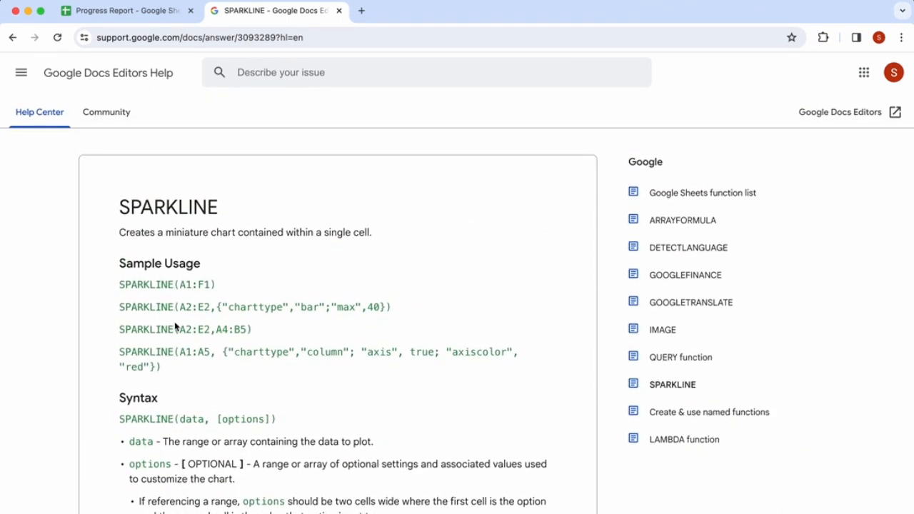
pyautogui.moveTo(235, 353); pyautogui.dragTo(349, 353)
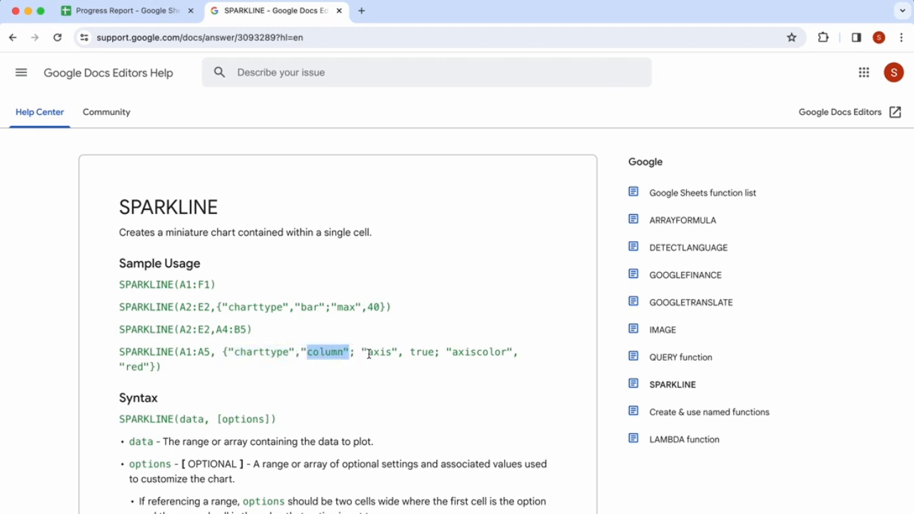
pyautogui.moveTo(367, 353); pyautogui.dragTo(501, 355)
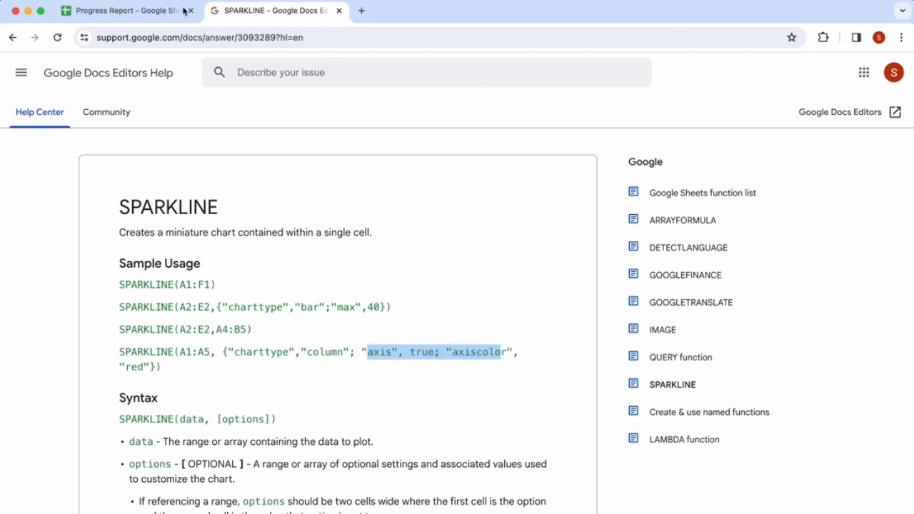
# - Compare the Progress Bar's SPARKLINE formula in the expanded formula bar with the help page's syntax
pyautogui.click(142, 16)
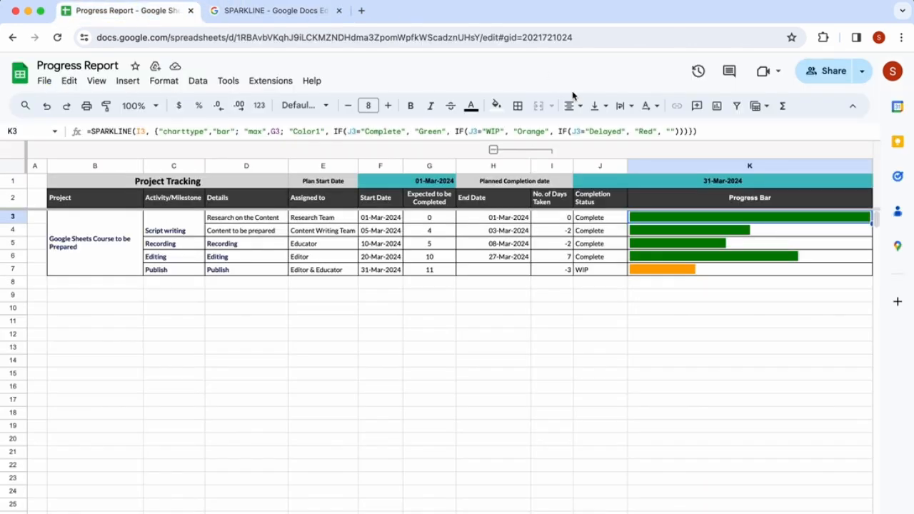
pyautogui.click(344, 142)
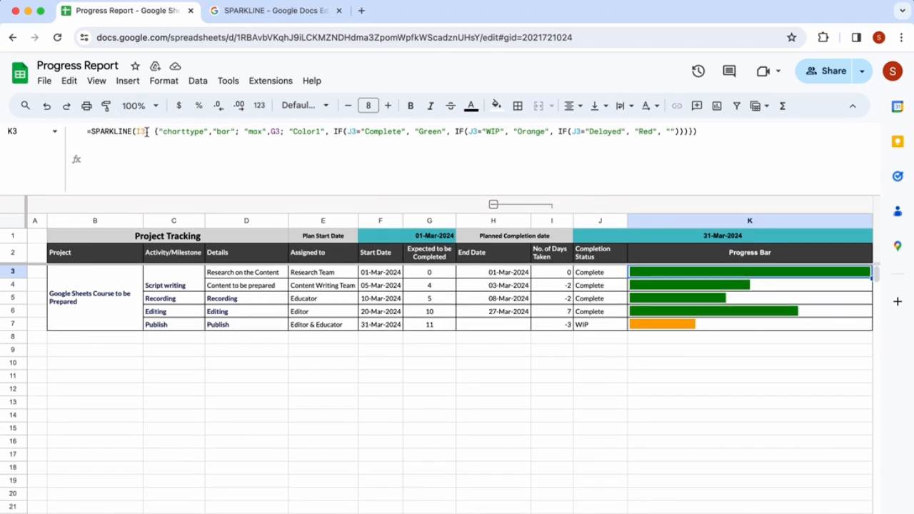
pyautogui.click(147, 133)
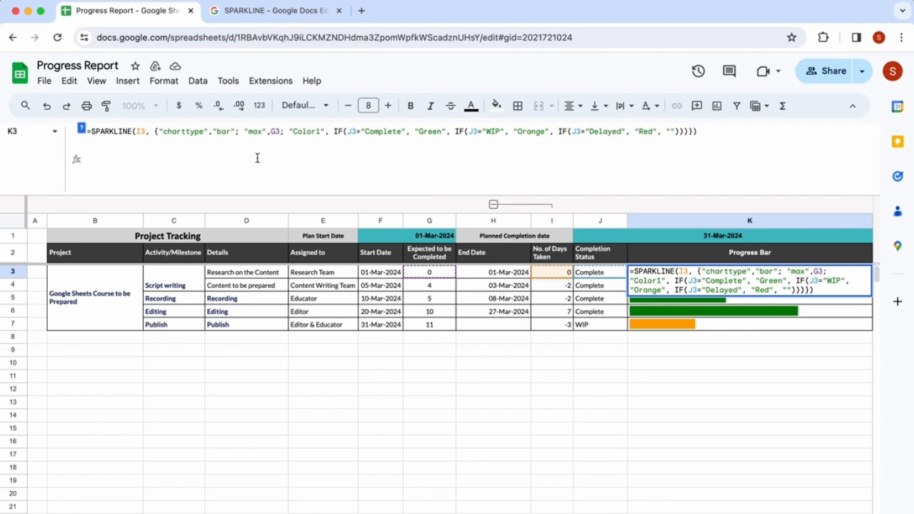
pyautogui.click(262, 11)
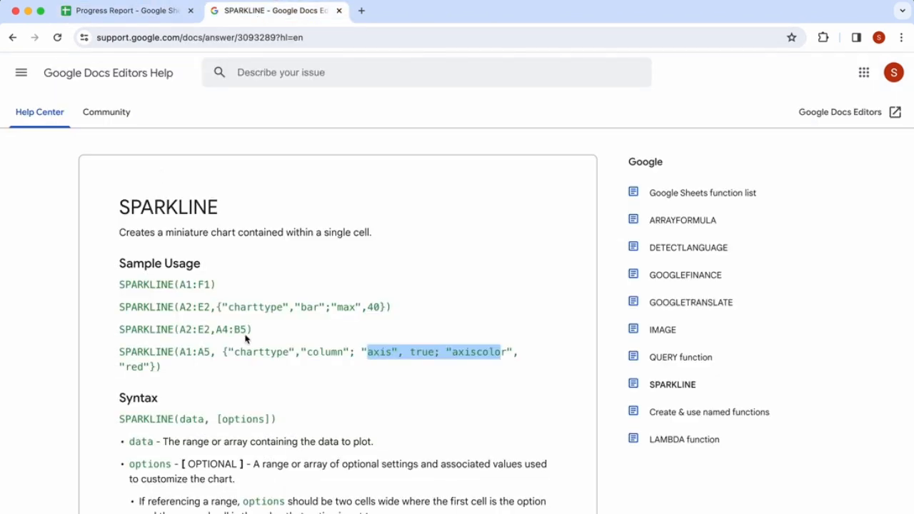
pyautogui.moveTo(177, 420); pyautogui.dragTo(215, 419)
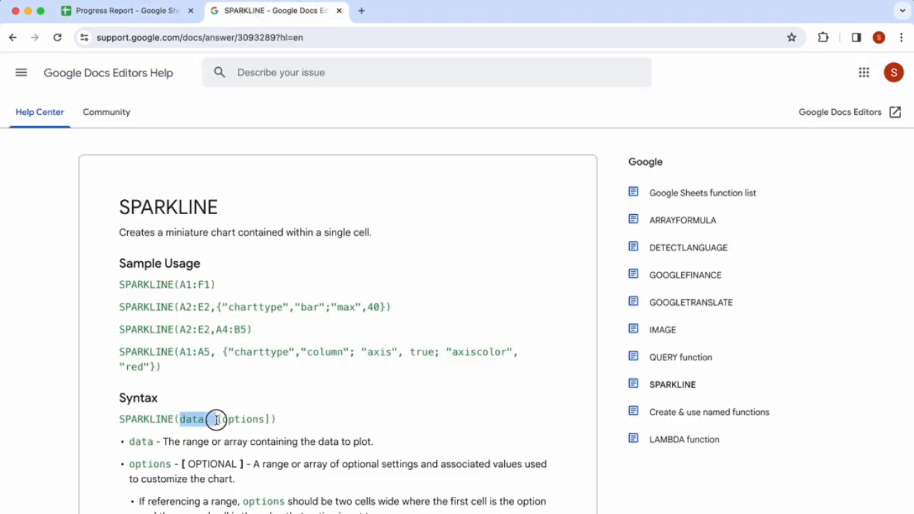
# - Return to the Progress Report sheet and inspect the options part of the Progress Bar formula in K3
pyautogui.click(150, 11)
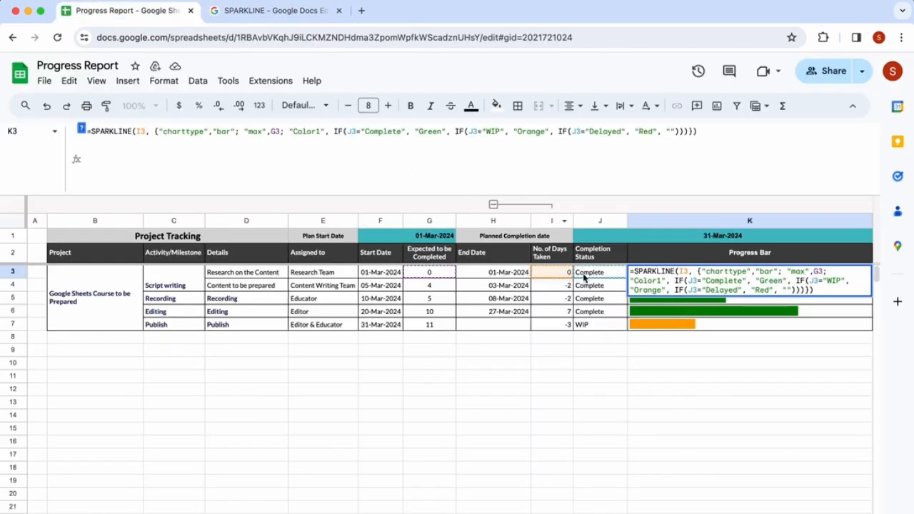
pyautogui.click(563, 277)
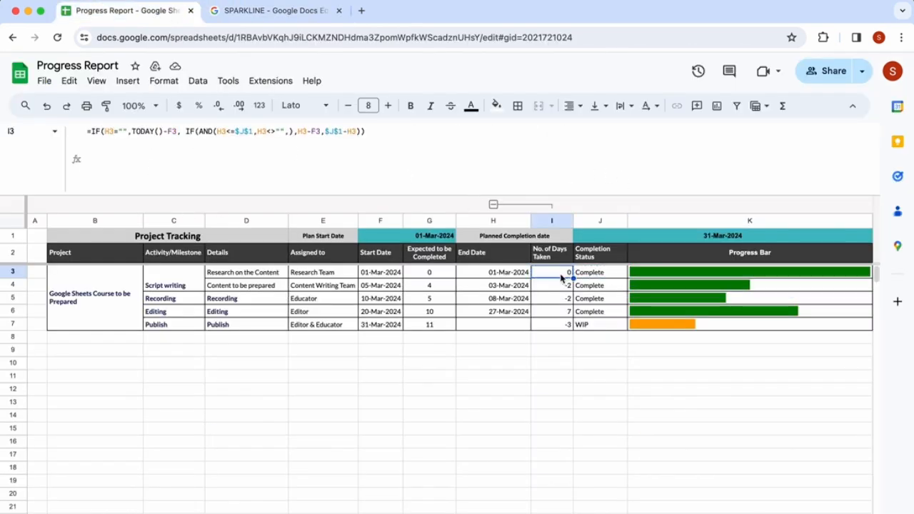
pyautogui.click(666, 275)
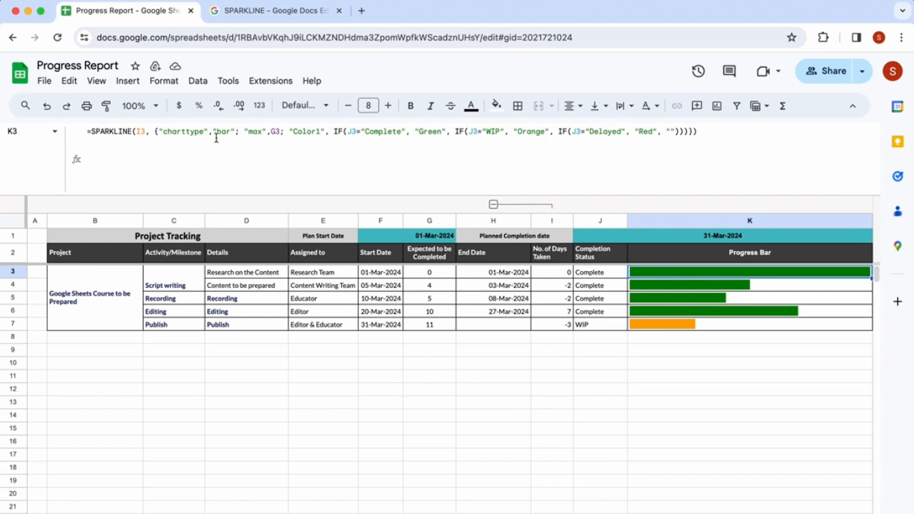
pyautogui.click(156, 132)
pyautogui.moveTo(157, 132); pyautogui.dragTo(694, 133)
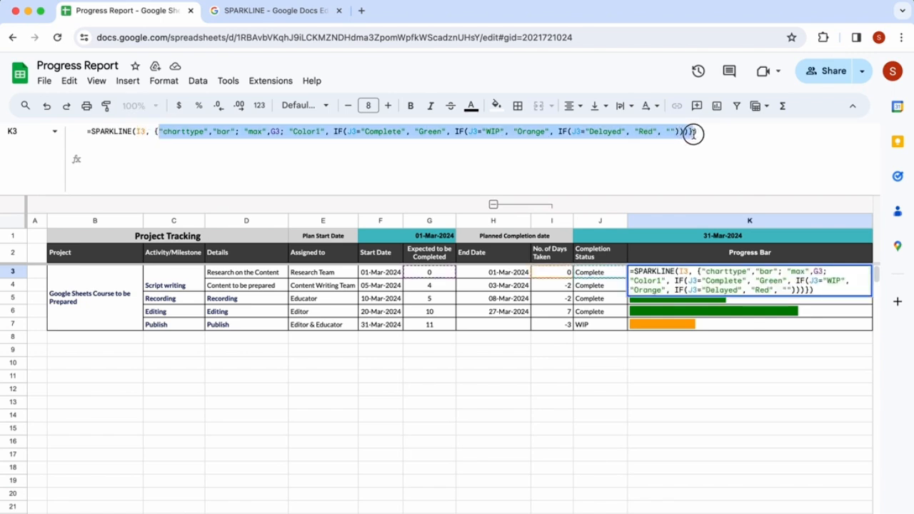
pyautogui.click(184, 133)
pyautogui.moveTo(163, 132); pyautogui.dragTo(202, 134)
# - Review the SPARKLINE help page's syntax and options description, then return to the sheet
pyautogui.click(251, 13)
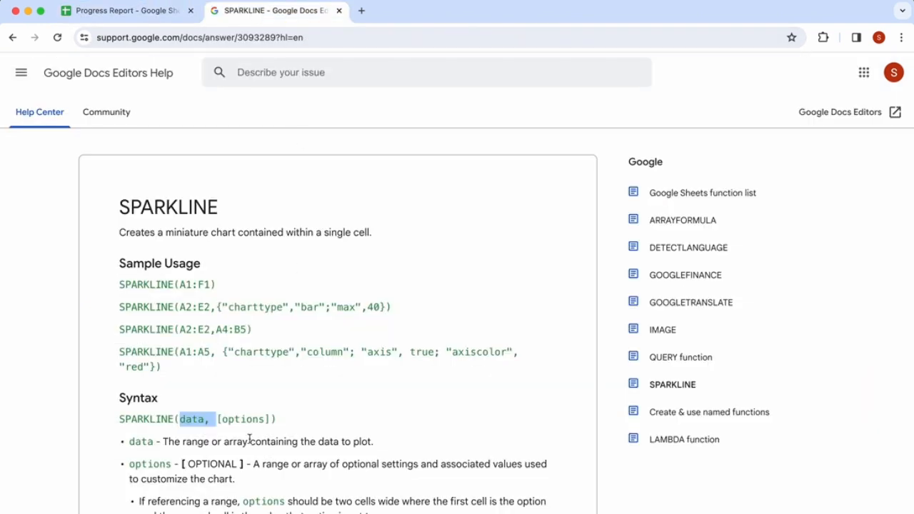
pyautogui.scroll(-2, 249, 437)
pyautogui.scroll(-2, 249, 437)
pyautogui.doubleClick(170, 374)
pyautogui.click(164, 13)
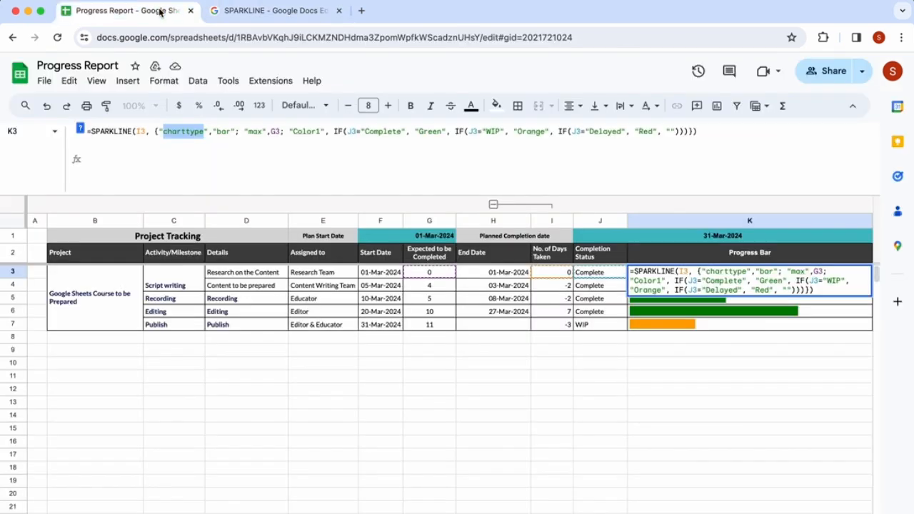
# - Highlight the "max" option and its G3 reference in the Progress Bar formula
pyautogui.click(213, 133)
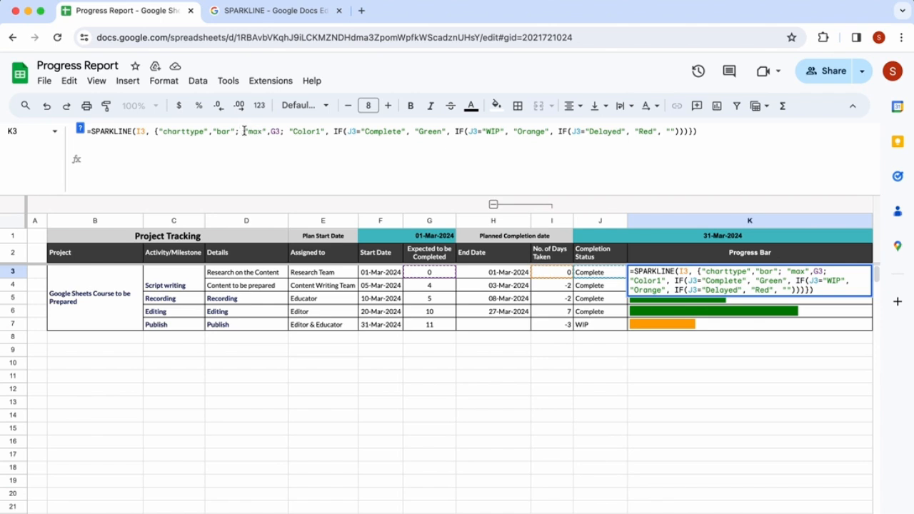
pyautogui.moveTo(246, 132); pyautogui.dragTo(269, 131)
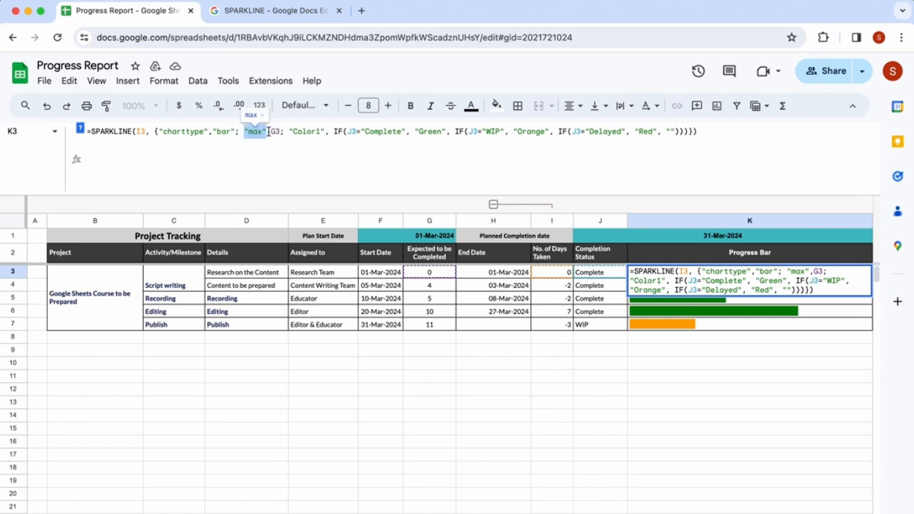
pyautogui.click(430, 276)
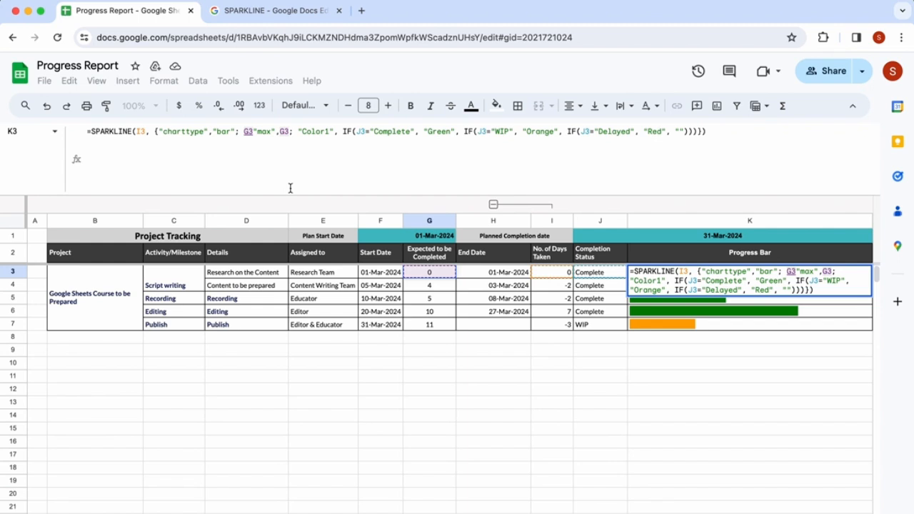
pyautogui.press('Escape')
pyautogui.click(281, 134)
pyautogui.write(';')
# - Highlight the "Color1" option and the nested IF status conditions in the Progress Bar formula
pyautogui.moveTo(284, 132); pyautogui.dragTo(163, 132)
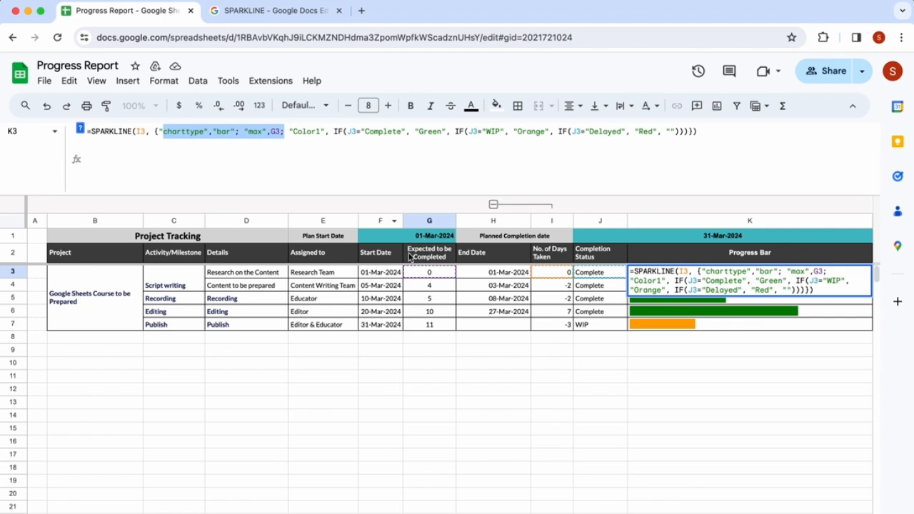
pyautogui.moveTo(289, 132); pyautogui.dragTo(326, 132)
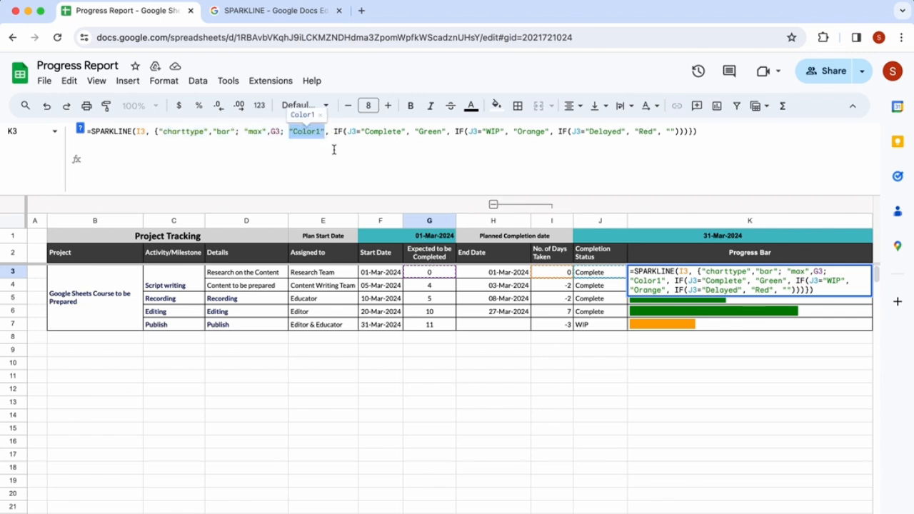
pyautogui.click(336, 133)
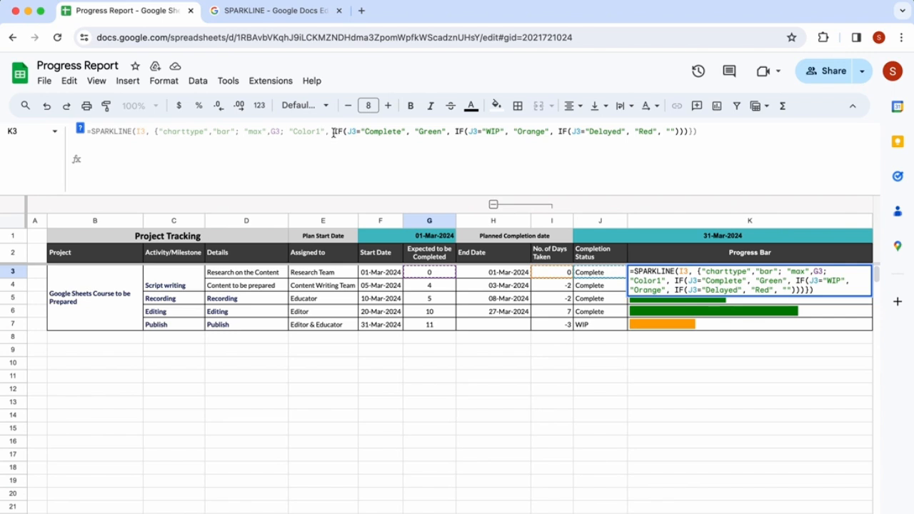
pyautogui.moveTo(334, 132); pyautogui.dragTo(402, 133)
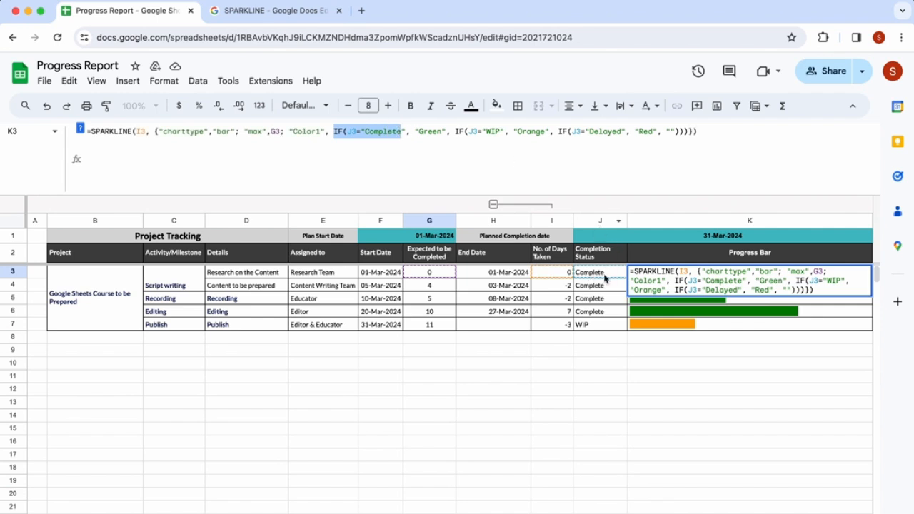
pyautogui.click(438, 132)
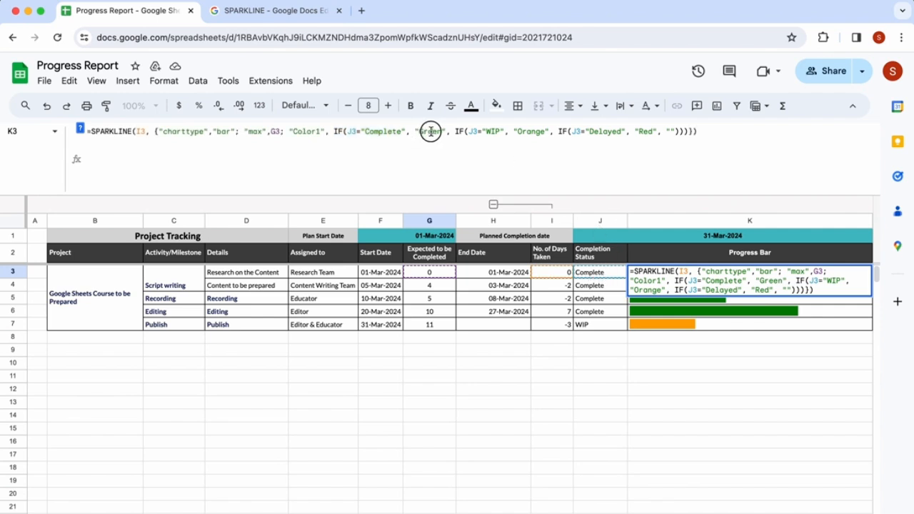
pyautogui.moveTo(455, 133); pyautogui.dragTo(477, 133)
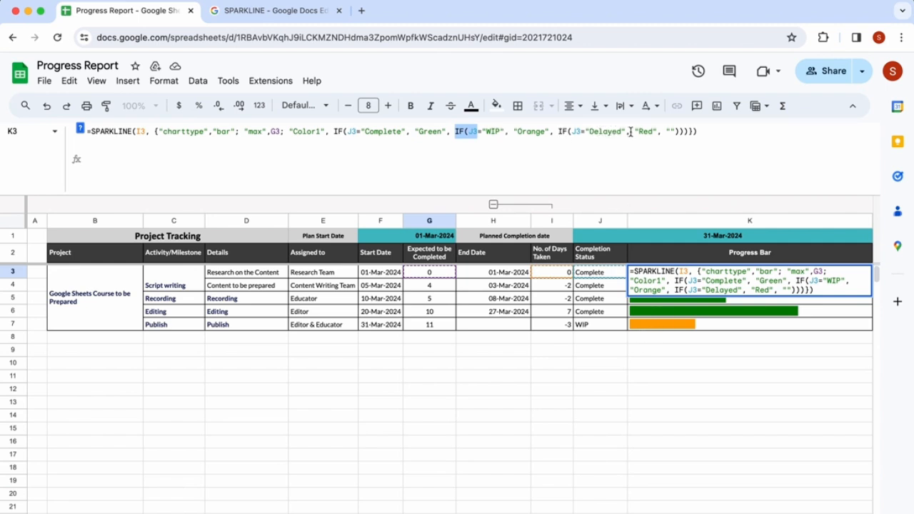
pyautogui.press('Escape')
pyautogui.press('Left')
pyautogui.press('Left')
pyautogui.press('Right')
pyautogui.press('Right')
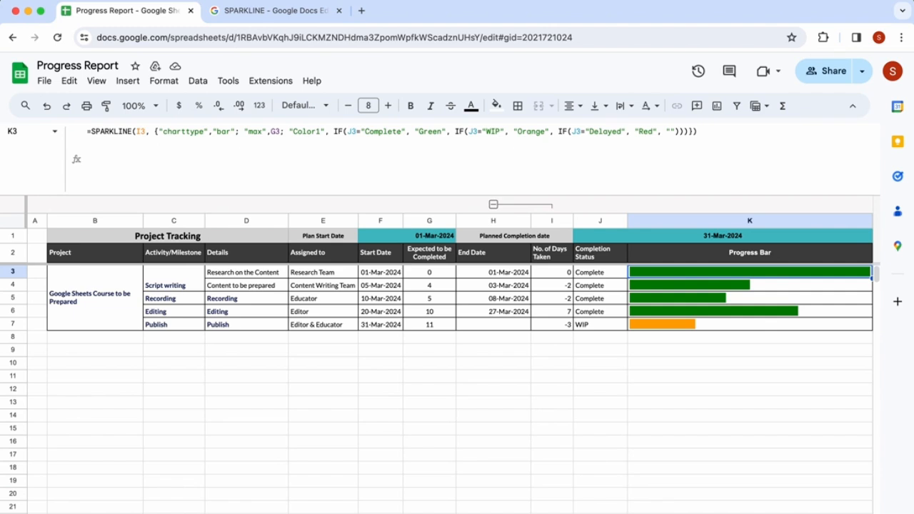
# - Copy the Progress Bar formula and paste it as text, prefixed with a comma, into K8
pyautogui.moveTo(719, 136); pyautogui.dragTo(98, 77)
pyautogui.press('super+c')
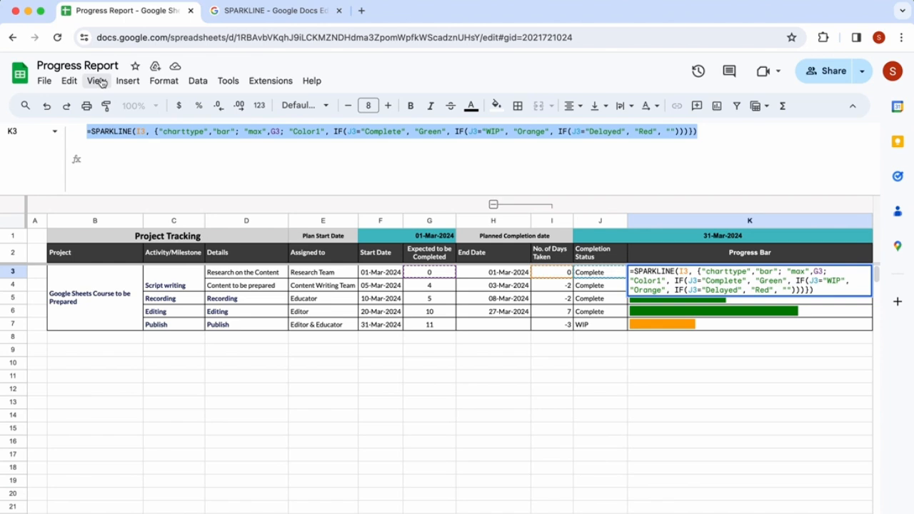
pyautogui.click(660, 341)
pyautogui.write(',')
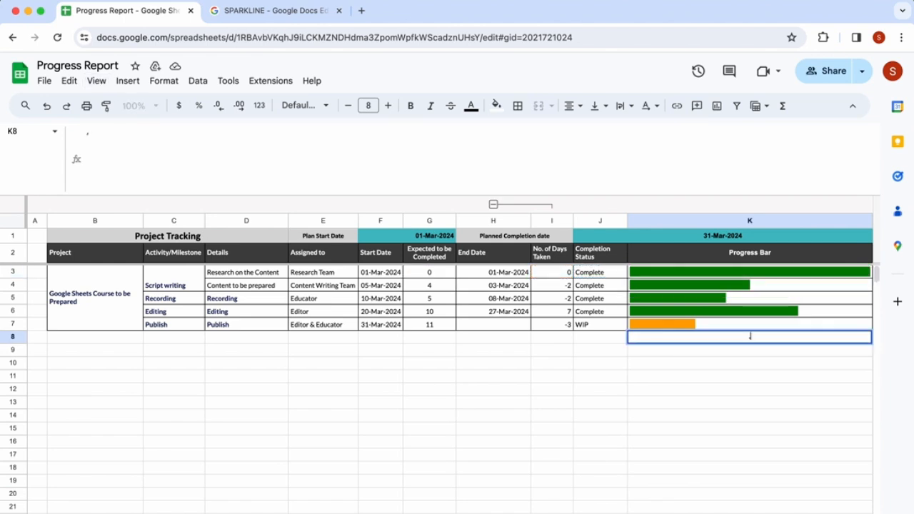
pyautogui.press('super+v')
# - Clear the Progress Bar formulas from K3:K7
pyautogui.press('super+Up')
pyautogui.hotkey('shift', 'Down')
pyautogui.hotkey('shift', 'Down')
pyautogui.hotkey('shift', 'Down')
pyautogui.hotkey('shift', 'Down')
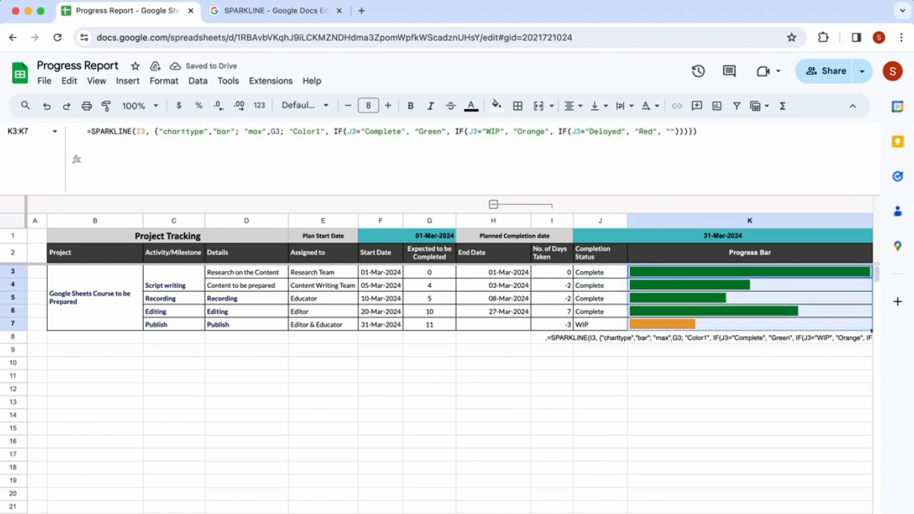
pyautogui.press('Delete')
pyautogui.press('Up')
pyautogui.press('Up')
pyautogui.press('Down')
pyautogui.press('Down')
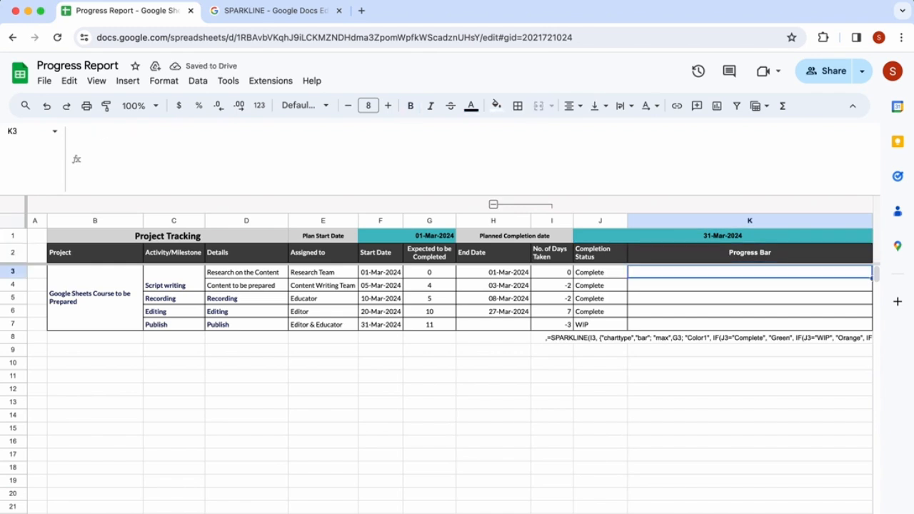
# - Start a SPARKLINE formula in K3 with I3 as data followed by an empty options array
pyautogui.write('=')
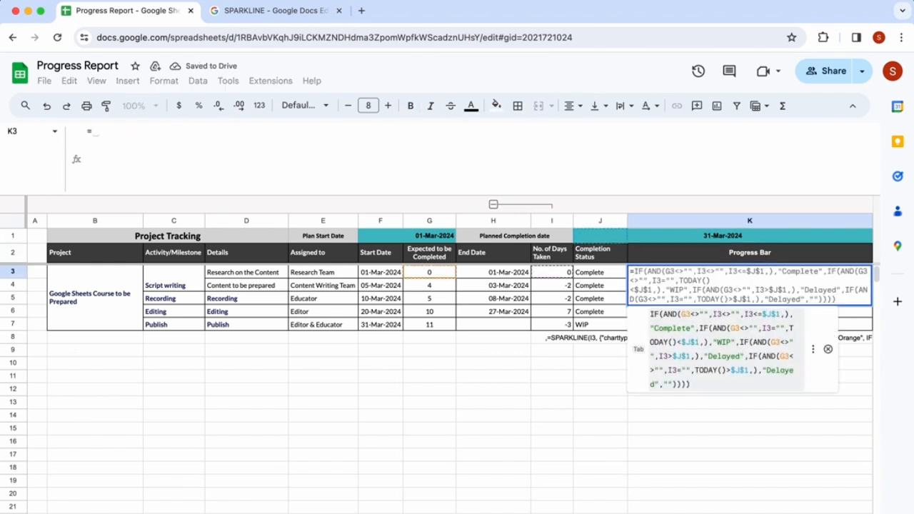
pyautogui.write('spa')
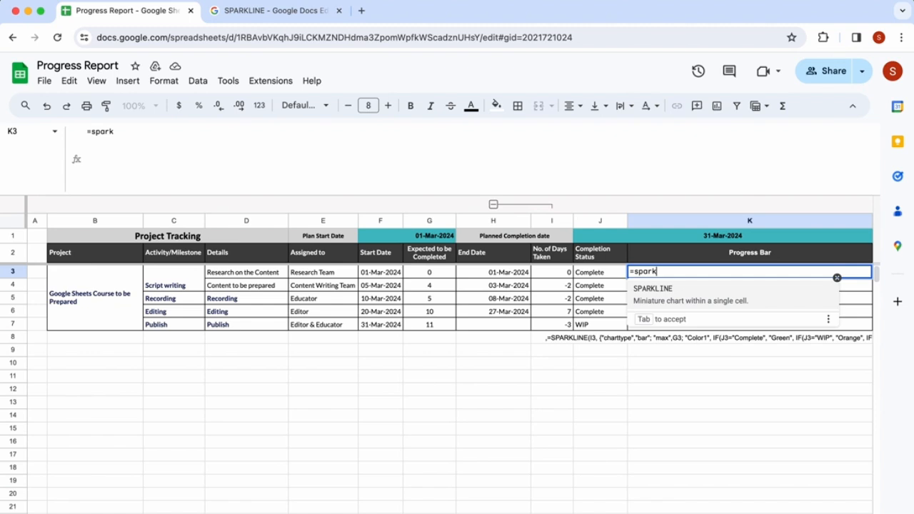
pyautogui.write('rk')
pyautogui.press('Tab')
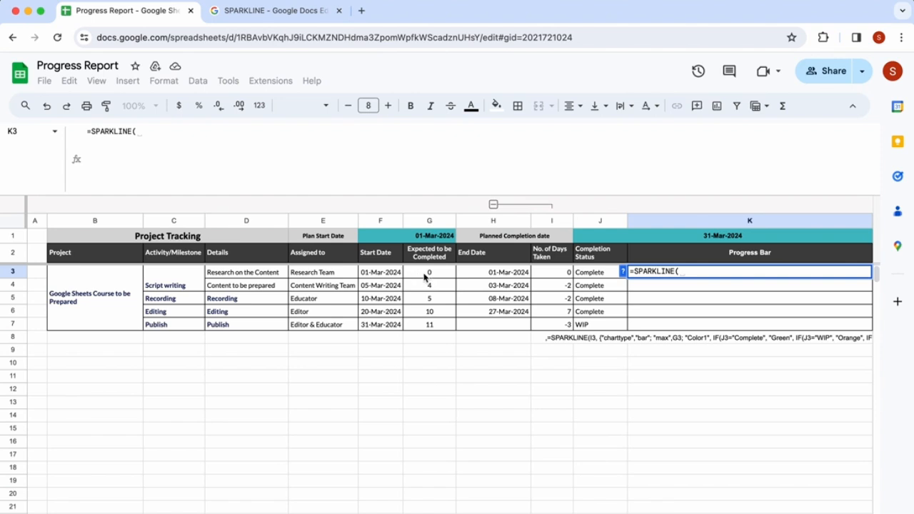
pyautogui.click(550, 273)
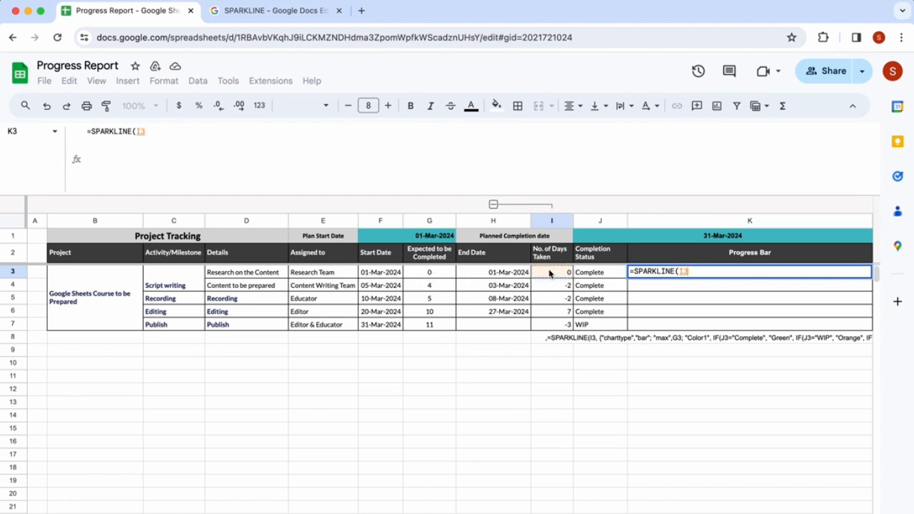
pyautogui.write(',{}')
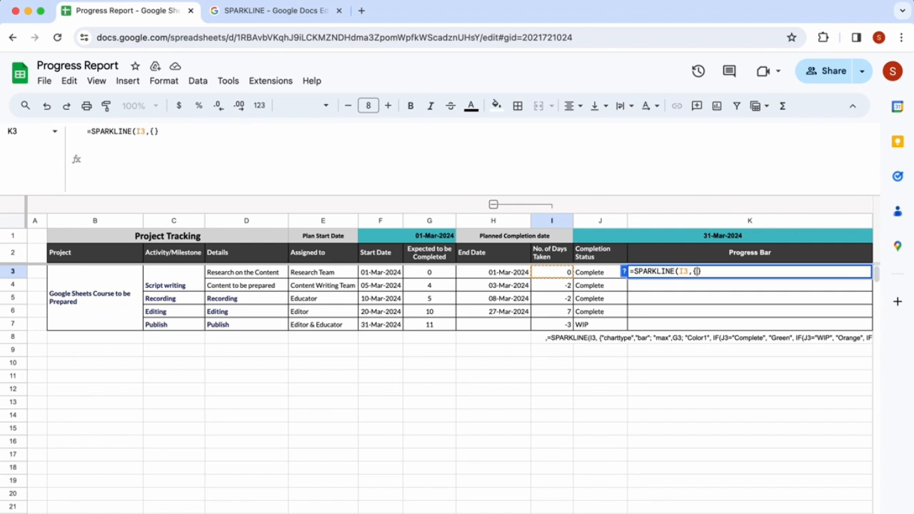
# - Add the "charttype","bar" option pair inside the options array
pyautogui.write('"Color')
pyautogui.press('BackSpace')
pyautogui.press('BackSpace')
pyautogui.press('BackSpace')
pyautogui.press('BackSpace')
pyautogui.press('BackSpace')
pyautogui.write('charttype')
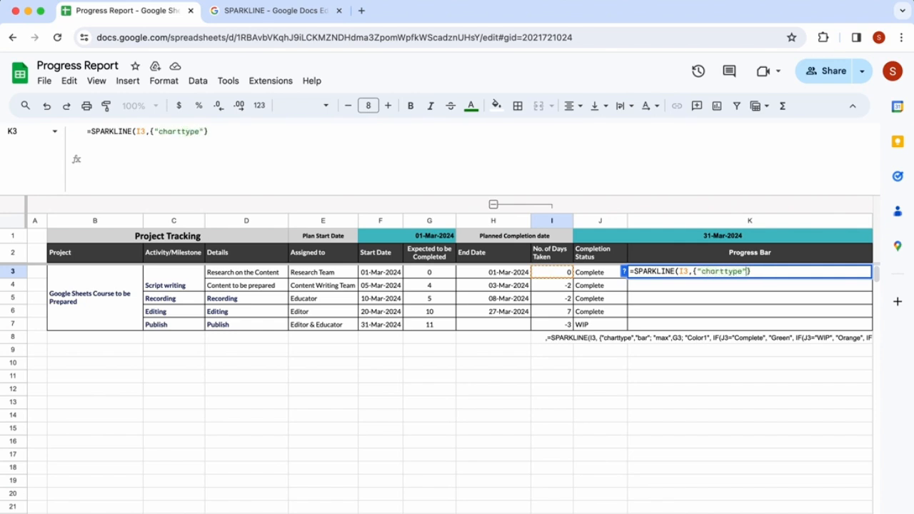
pyautogui.write(',')
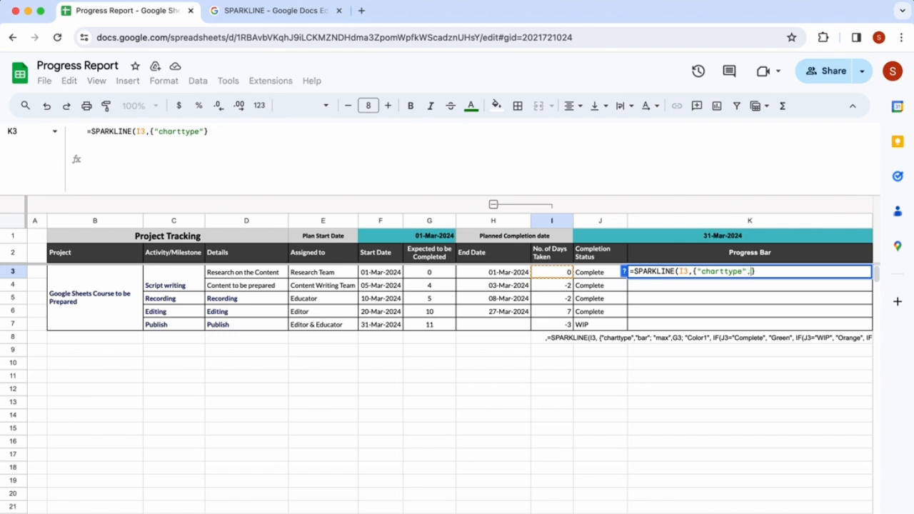
pyautogui.press('BackSpace')
pyautogui.write('bar"')
pyautogui.press('Left')
pyautogui.press('Left')
pyautogui.press('Left')
pyautogui.press('Left')
pyautogui.write('"')
pyautogui.press('Right')
pyautogui.press('Right')
pyautogui.press('Right')
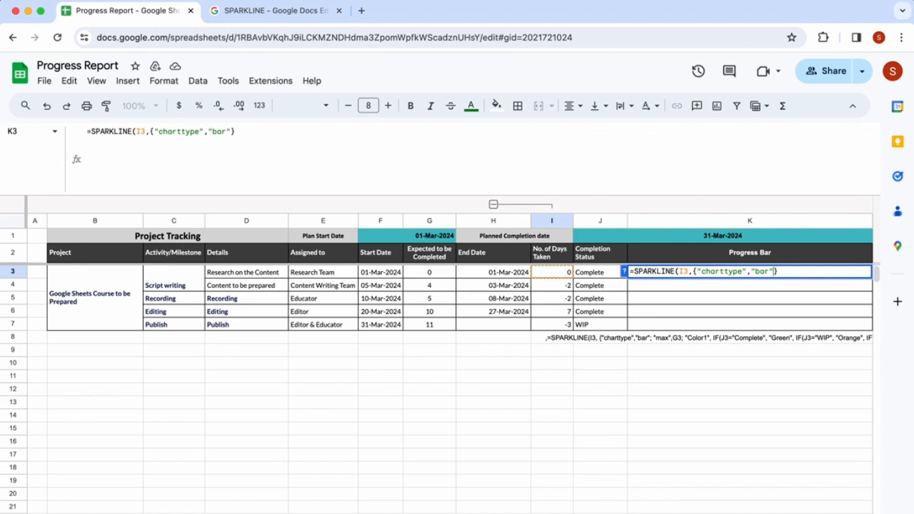
# - Add the "max" option set to G3 in the options array
pyautogui.write('; ')
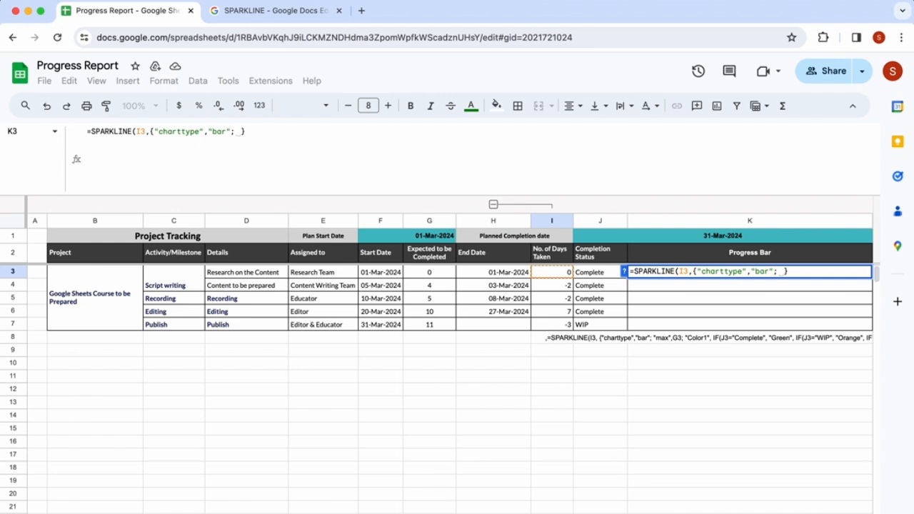
pyautogui.write('"max')
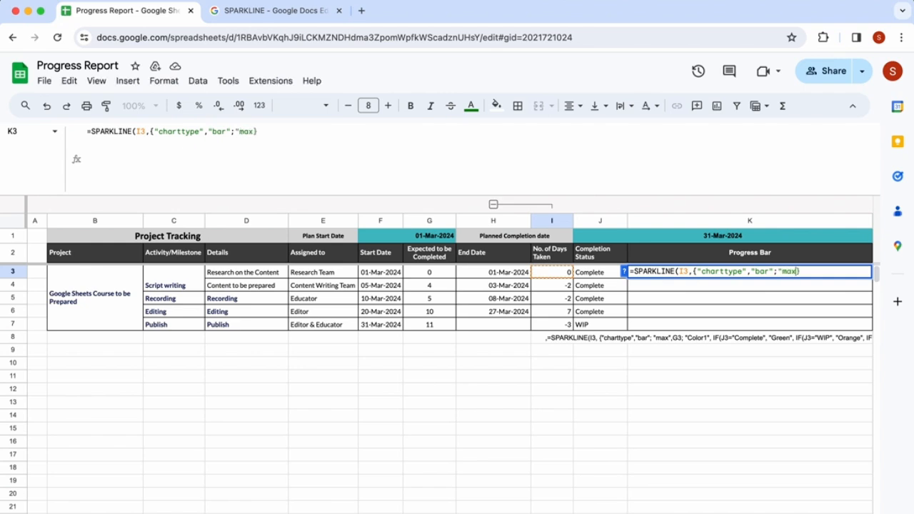
pyautogui.write('",')
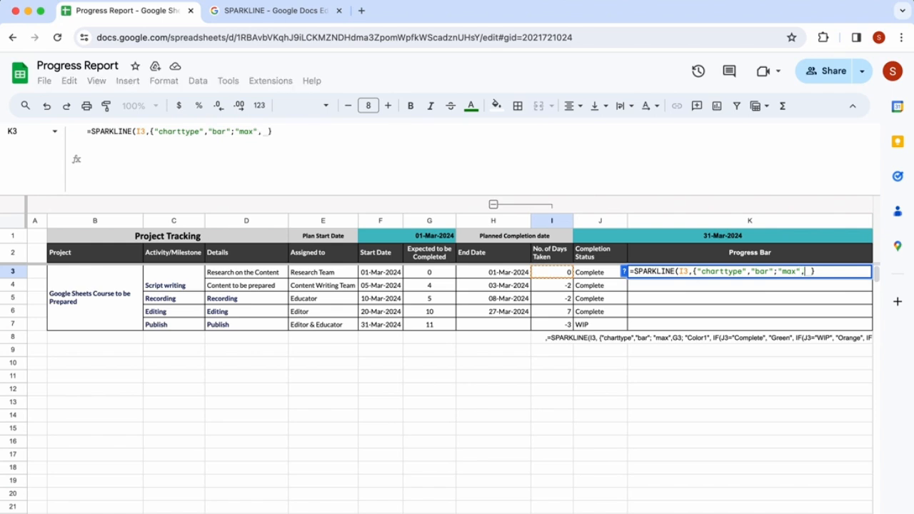
pyautogui.click(432, 275)
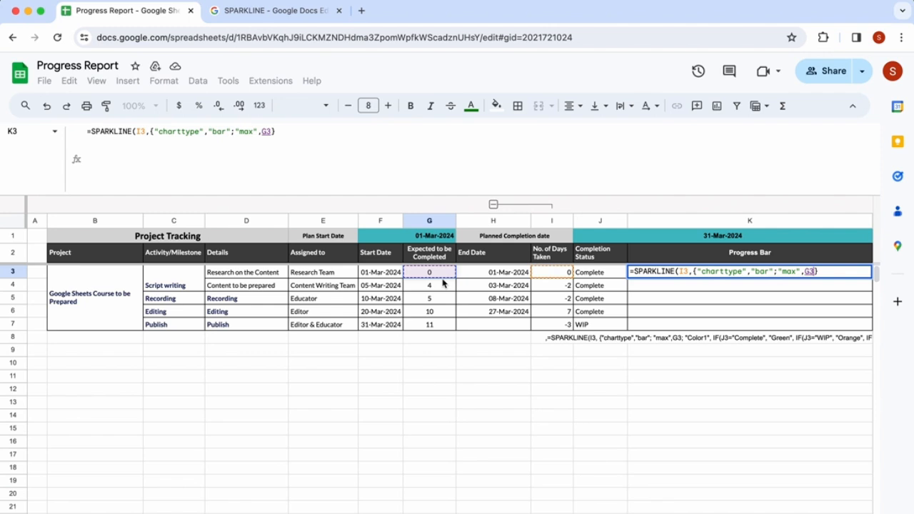
pyautogui.write(',')
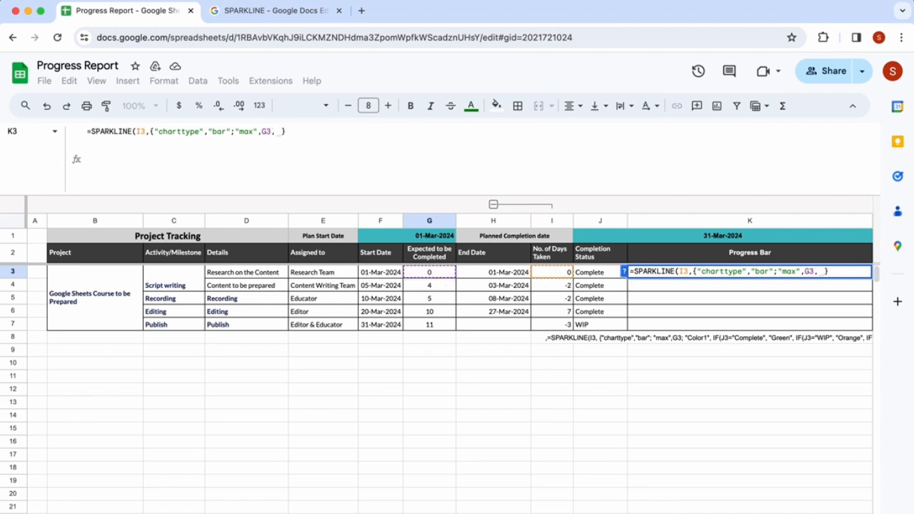
# - Add the "color1" option to the options array with an IF returning "Green" when J3 equals "Complete"
pyautogui.press('BackSpace')
pyautogui.write('"color1')
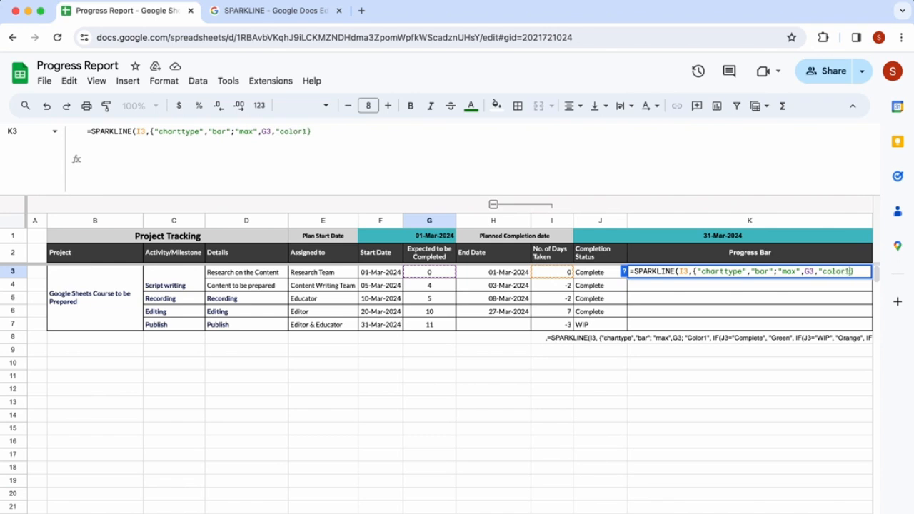
pyautogui.write('",')
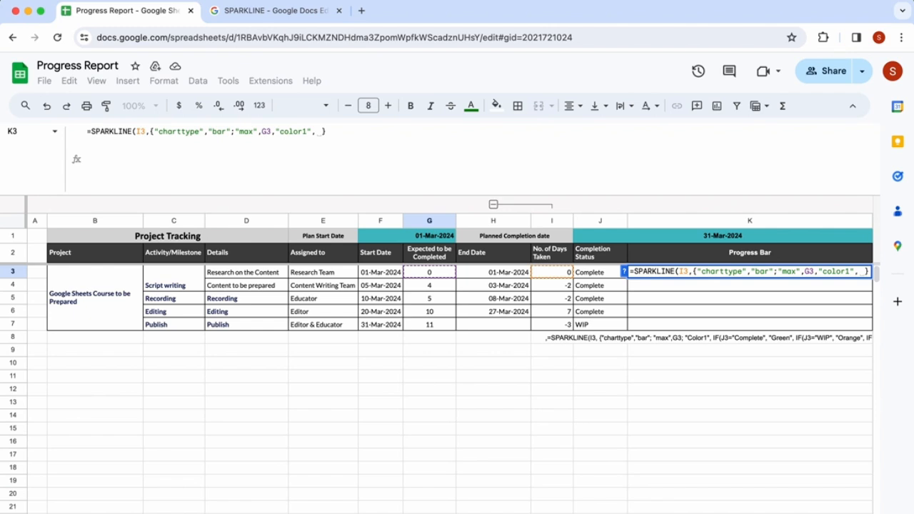
pyautogui.press('BackSpace')
pyautogui.write('IF(')
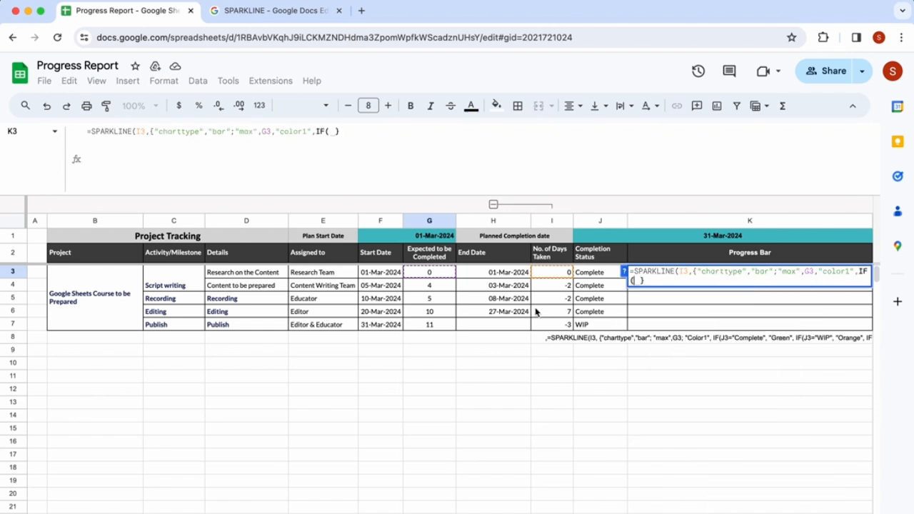
pyautogui.click(595, 274)
pyautogui.write('="Comp')
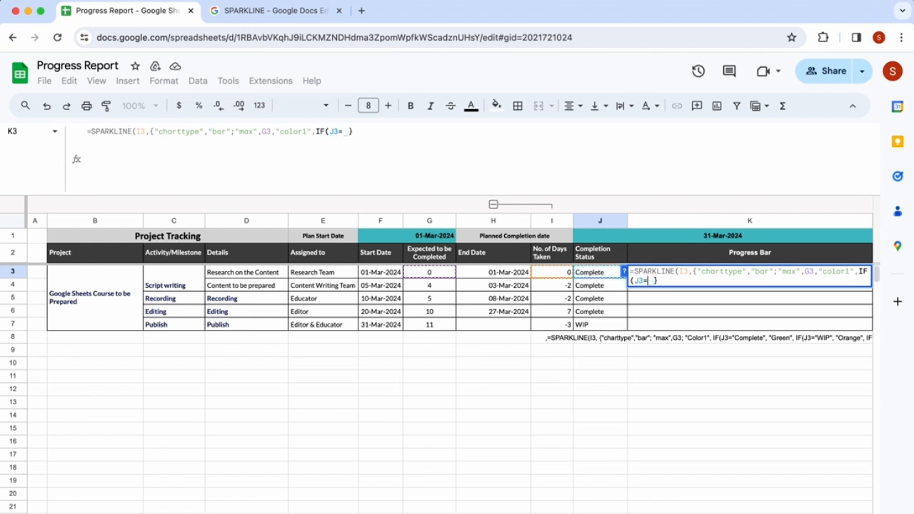
pyautogui.write('lete","')
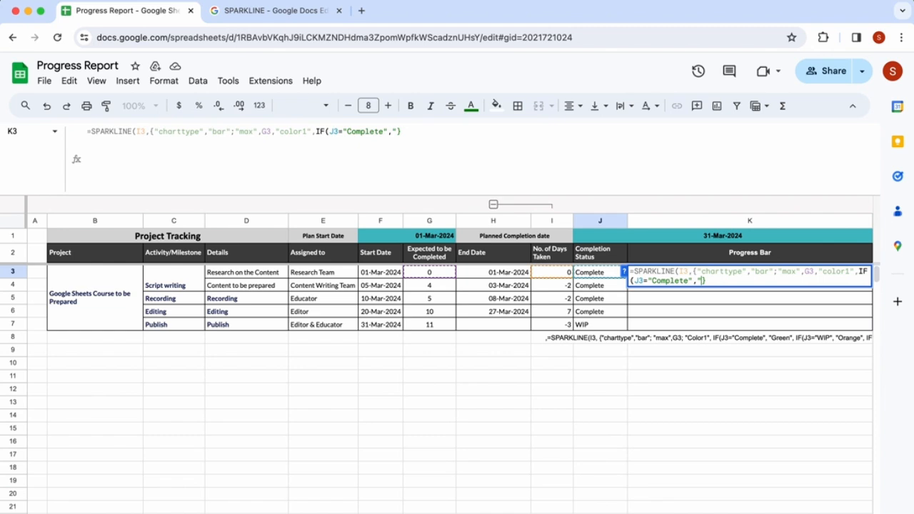
pyautogui.write('Green",')
# - Nest a second IF returning "Orange" when J3 equals "WIP" as the false branch
pyautogui.press('BackSpace')
pyautogui.write('IF(')
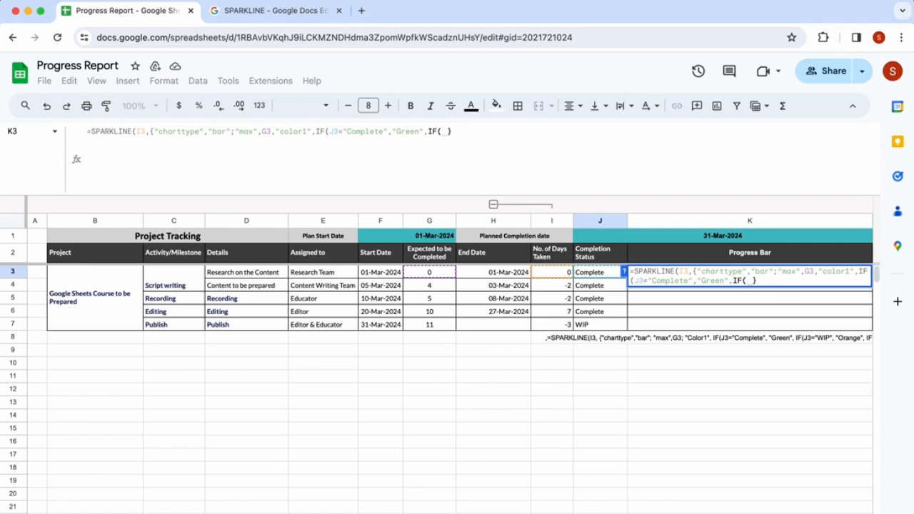
pyautogui.click(595, 274)
pyautogui.write('="WIP"')
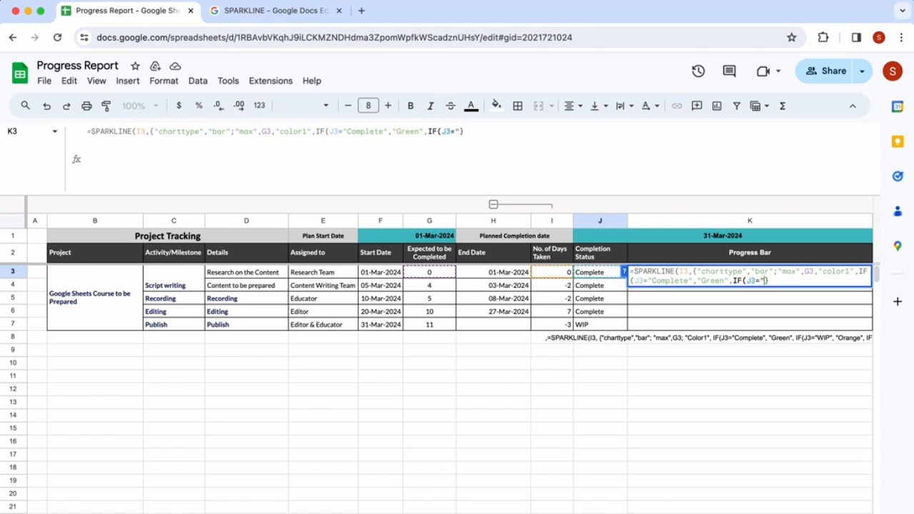
pyautogui.write(',')
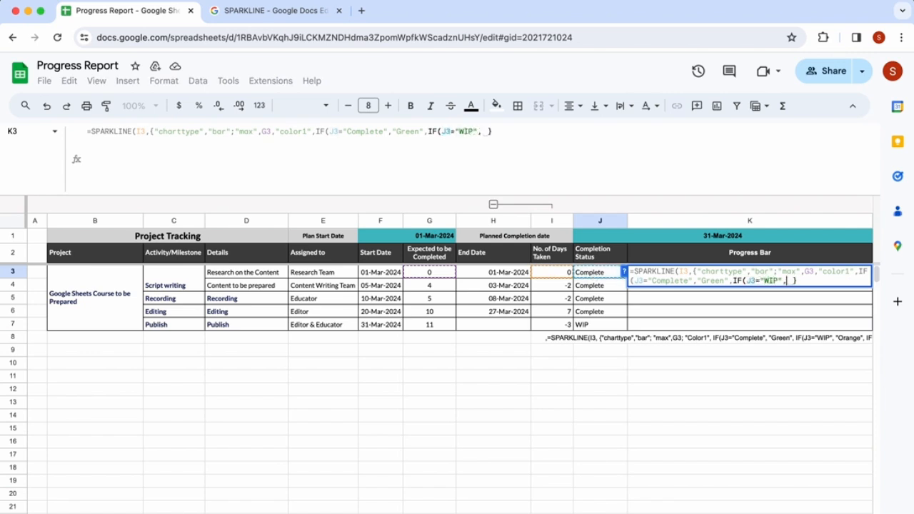
pyautogui.write('"Orange",')
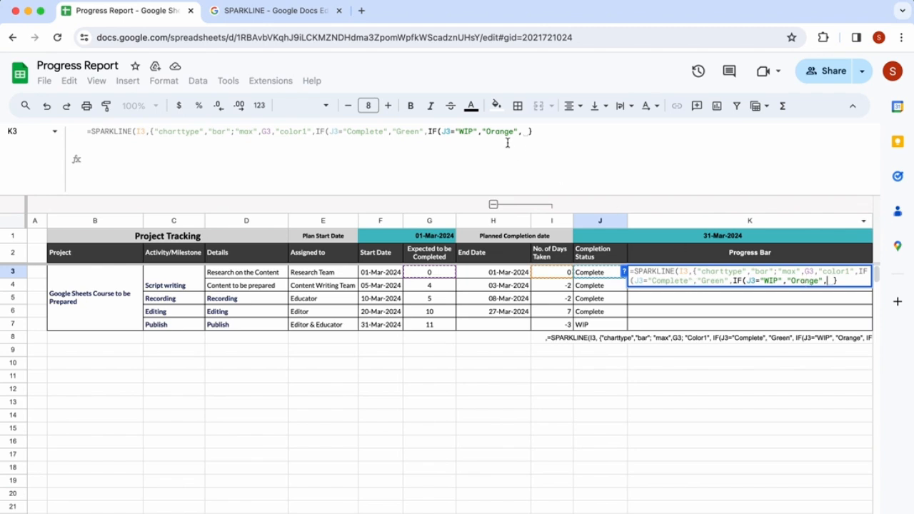
# - Nest a third IF returning "Red" when J3 equals "Delayed", close it, and enter the formula
pyautogui.click(497, 107)
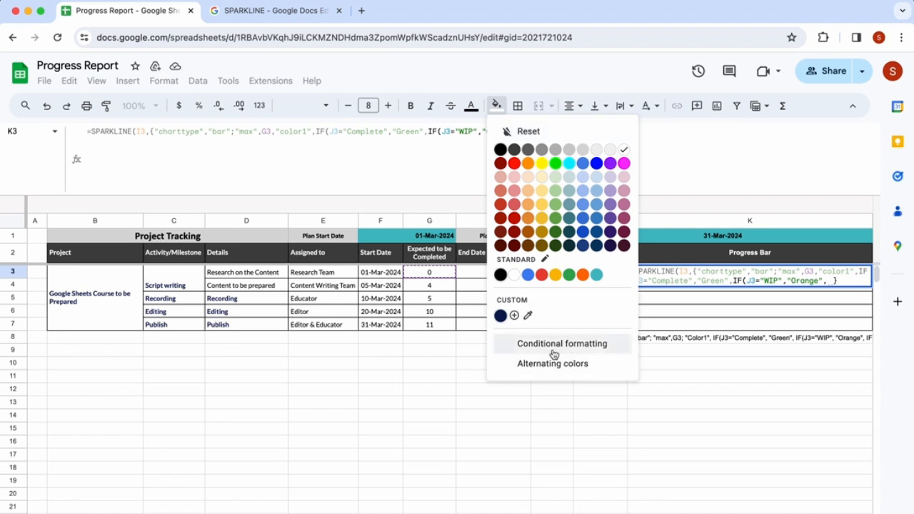
pyautogui.click(671, 135)
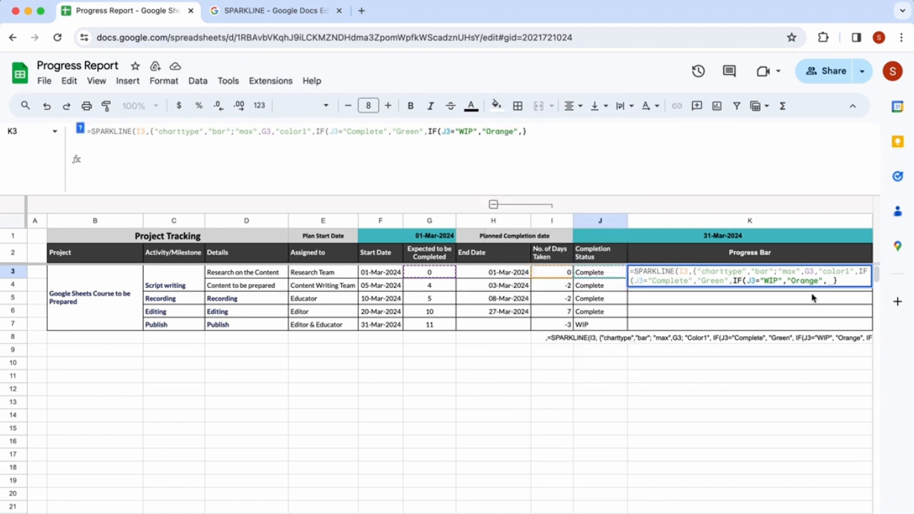
pyautogui.click(828, 280)
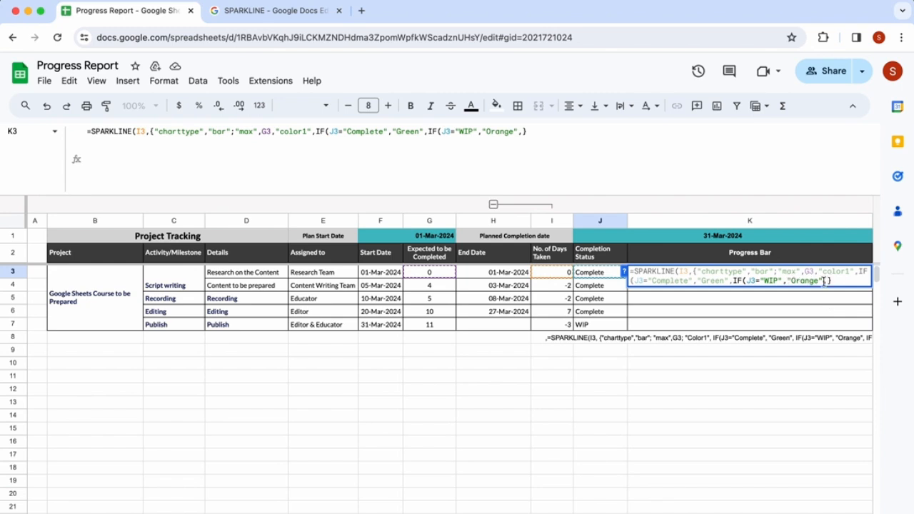
pyautogui.write('IF(')
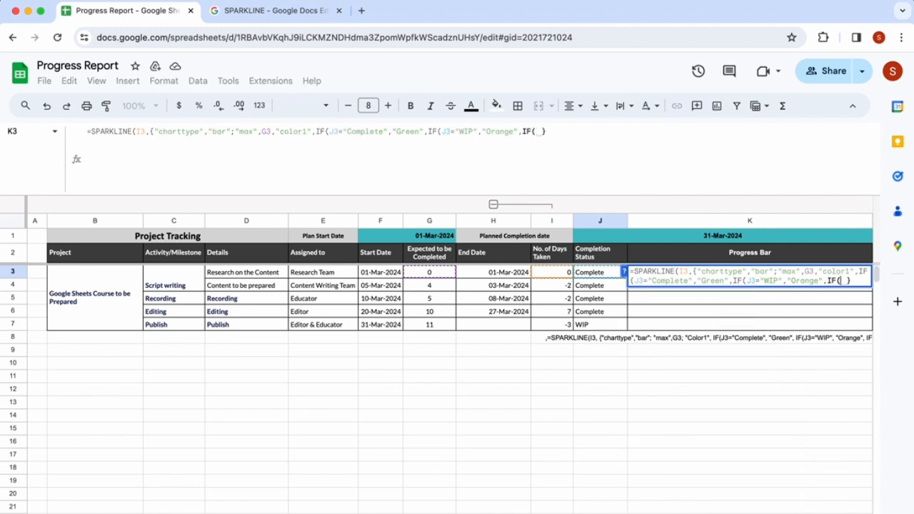
pyautogui.click(591, 275)
pyautogui.write('="De')
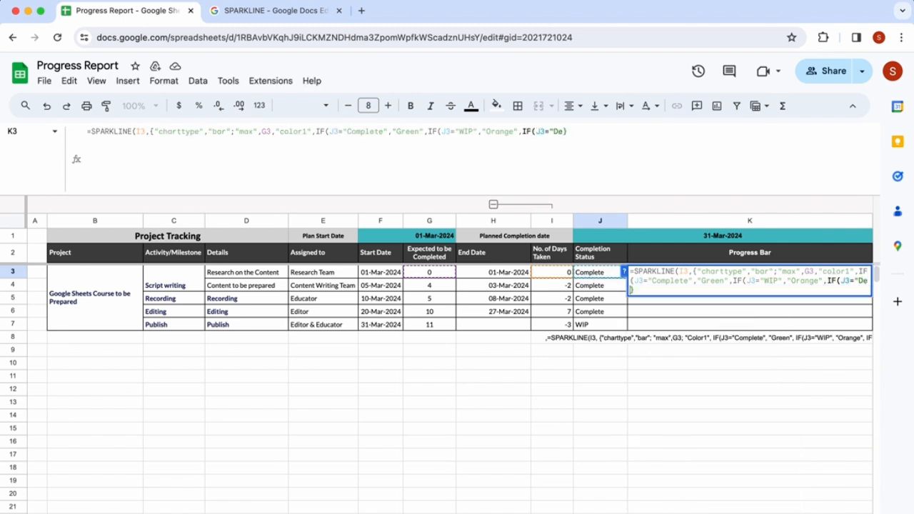
pyautogui.write('layed","Red")')
pyautogui.press('Return')
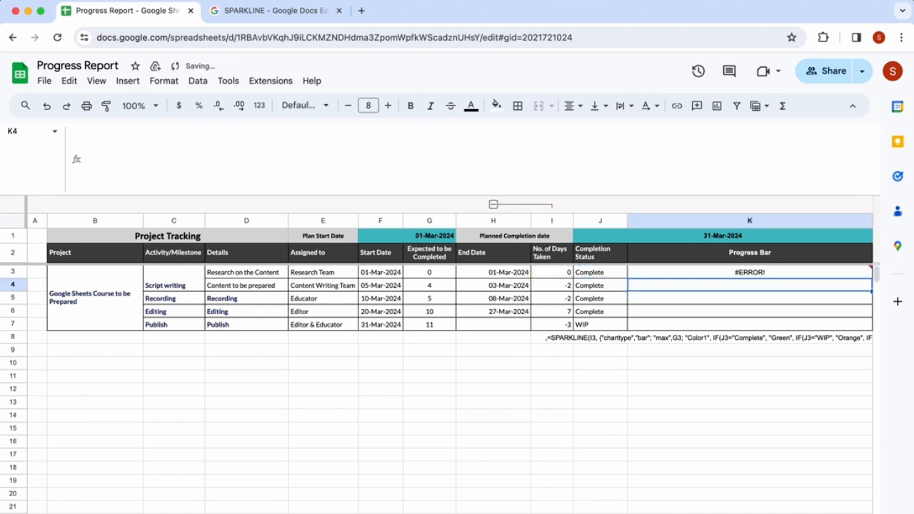
# - Compare with the reference formula in K8 and add an empty string "" as the final fallback after "Red" in K3
pyautogui.press('Up')
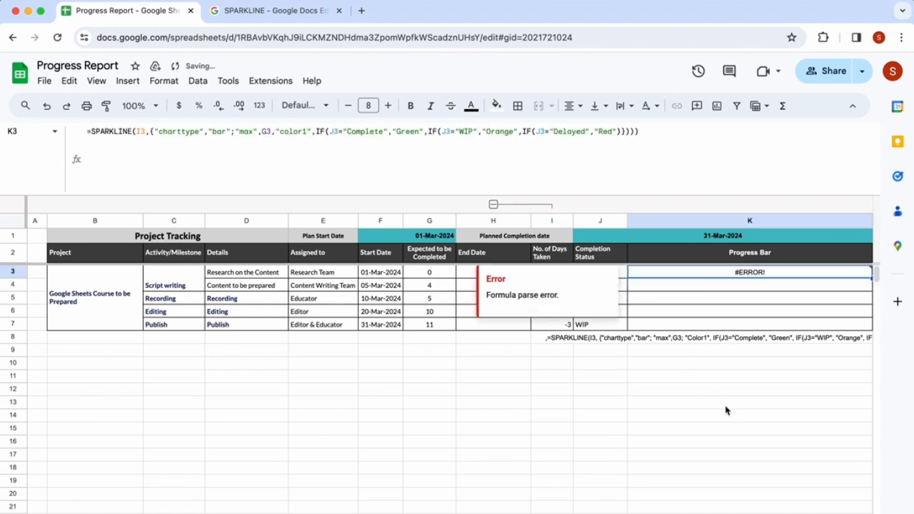
pyautogui.click(596, 344)
pyautogui.click(565, 344)
pyautogui.click(647, 343)
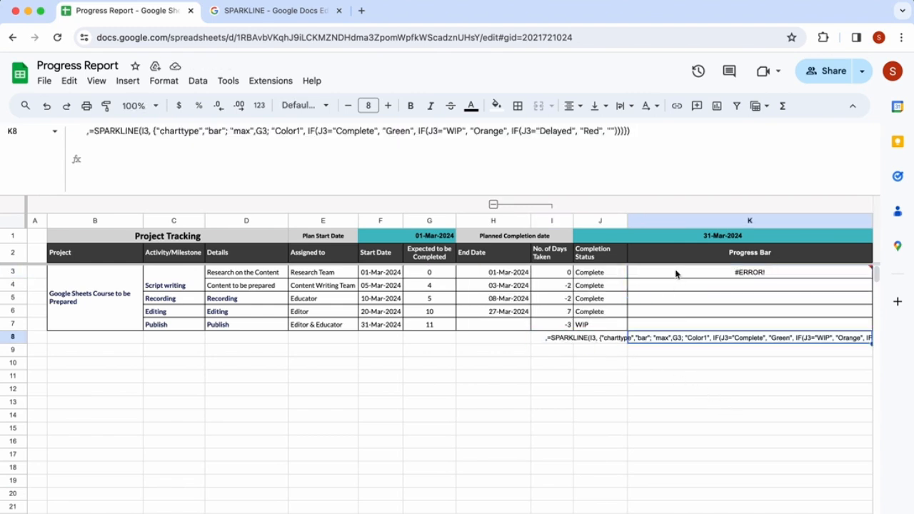
pyautogui.click(676, 274)
pyautogui.click(619, 152)
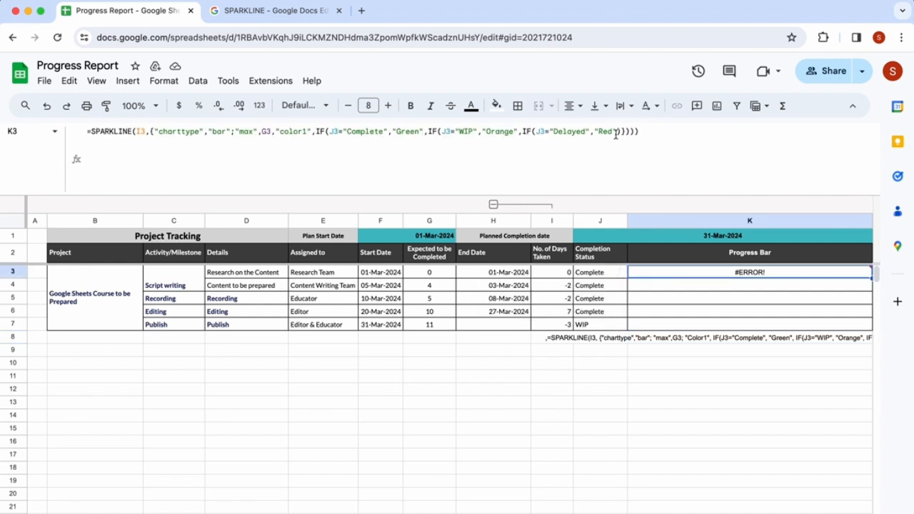
pyautogui.write(', ""')
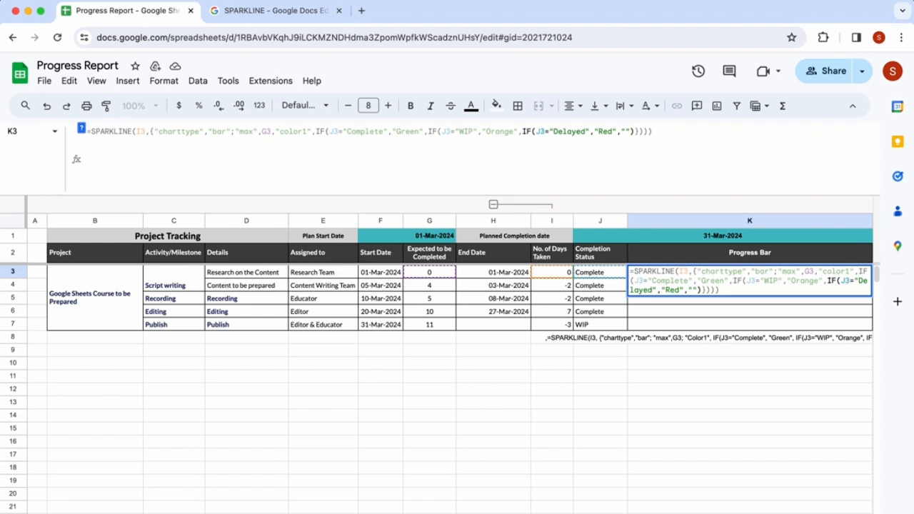
pyautogui.press('Left')
pyautogui.press('Return')
pyautogui.press('Up')
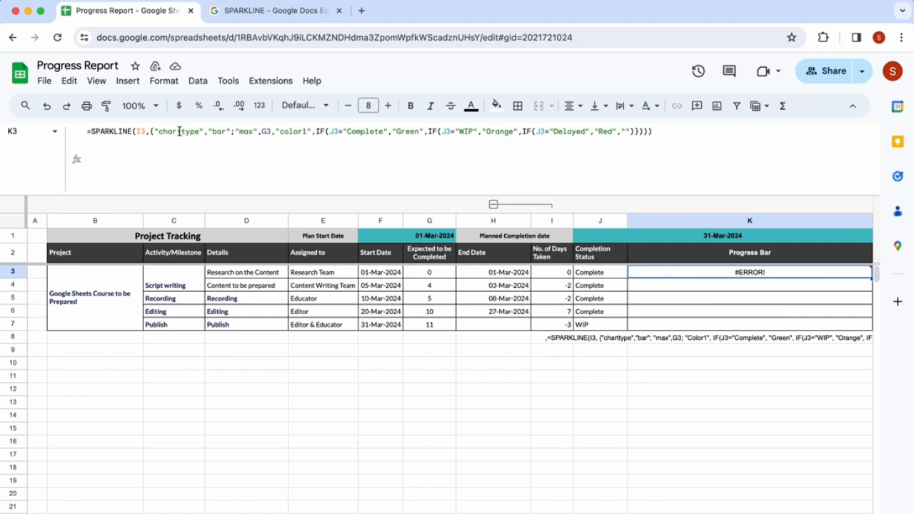
# - Adjust the closing parentheses at the end of the K3 formula and re-enter it
pyautogui.click(637, 132)
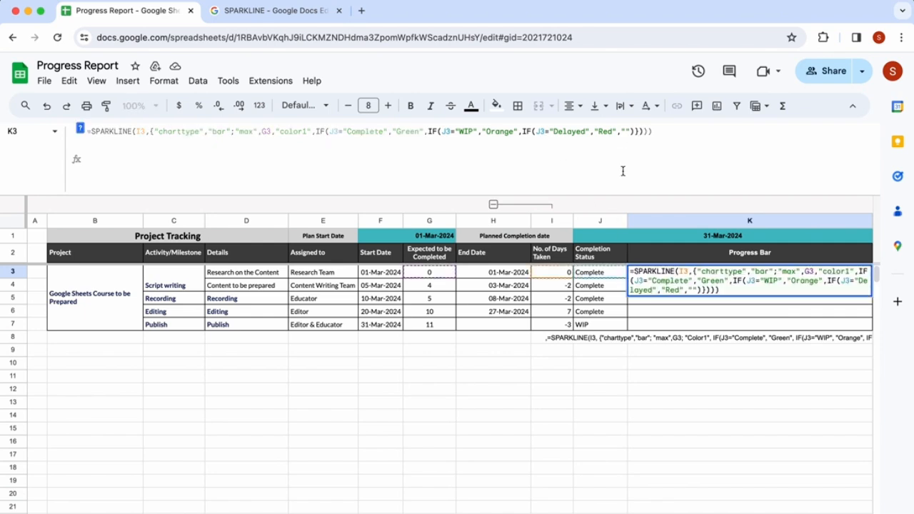
pyautogui.click(638, 131)
pyautogui.press('BackSpace')
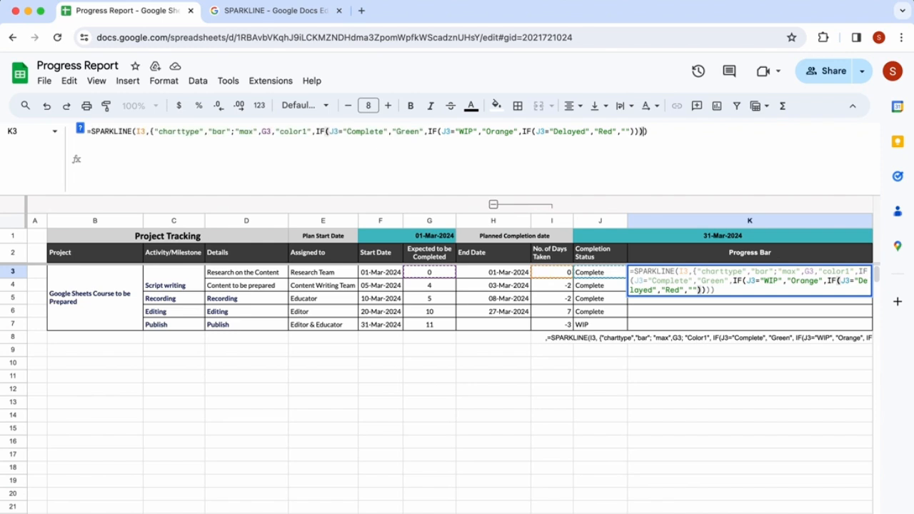
pyautogui.write(')')
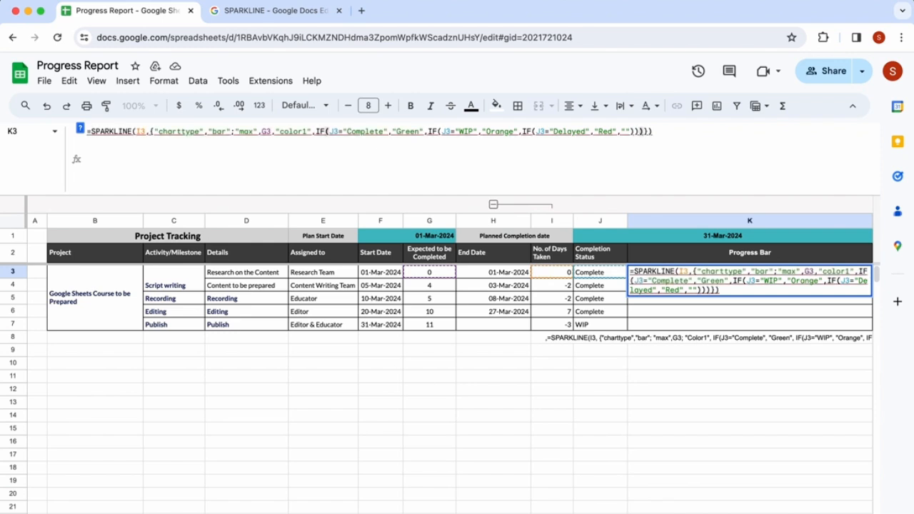
pyautogui.press('BackSpace')
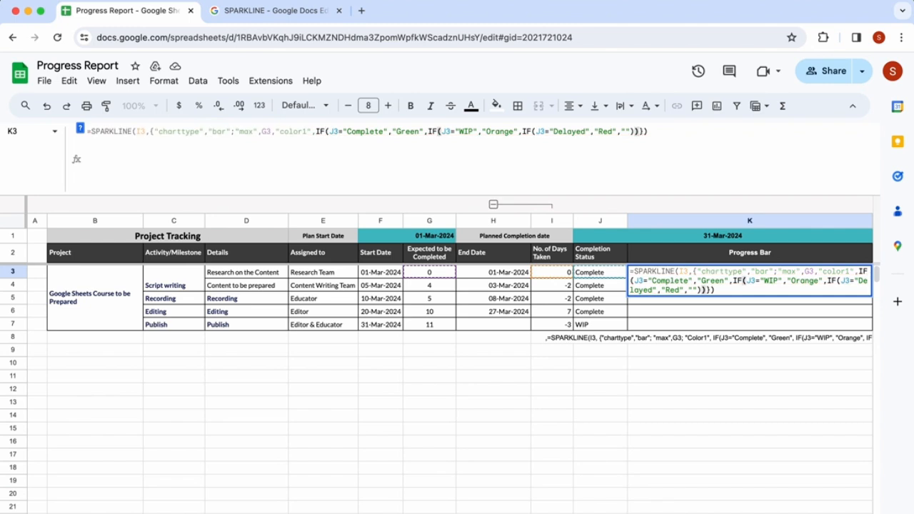
pyautogui.press('Left')
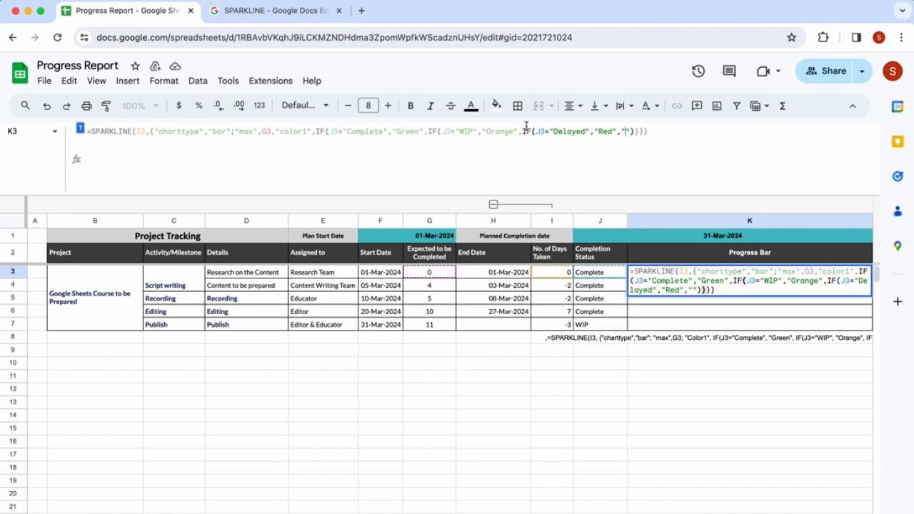
pyautogui.click(329, 133)
pyautogui.click(445, 133)
pyautogui.click(539, 133)
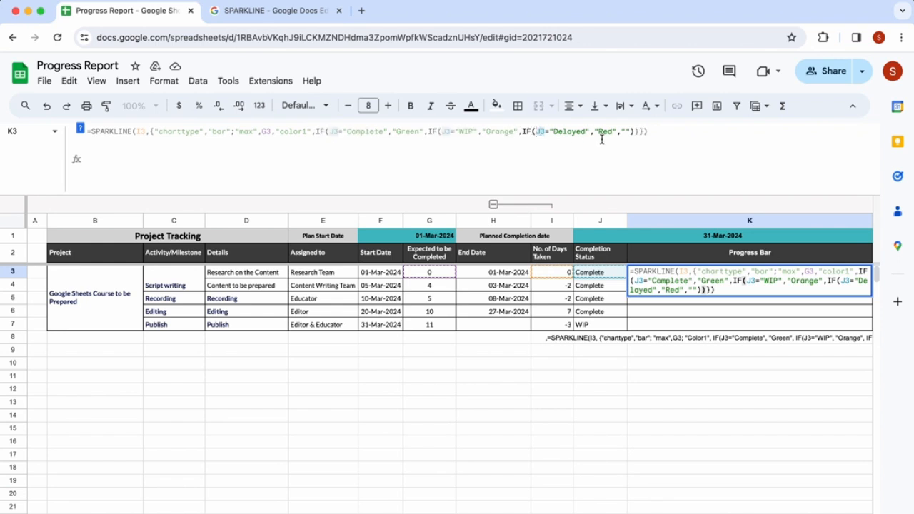
pyautogui.click(640, 132)
pyautogui.click(648, 132)
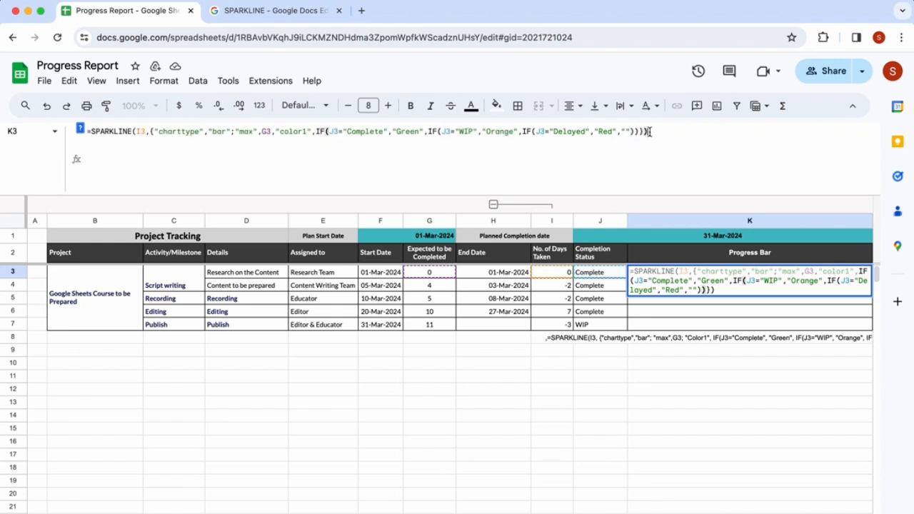
pyautogui.write(')')
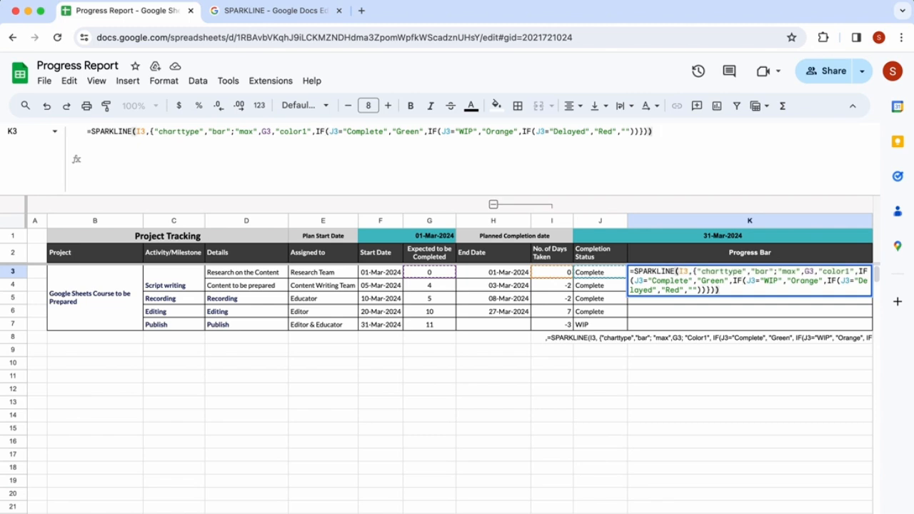
pyautogui.press('Return')
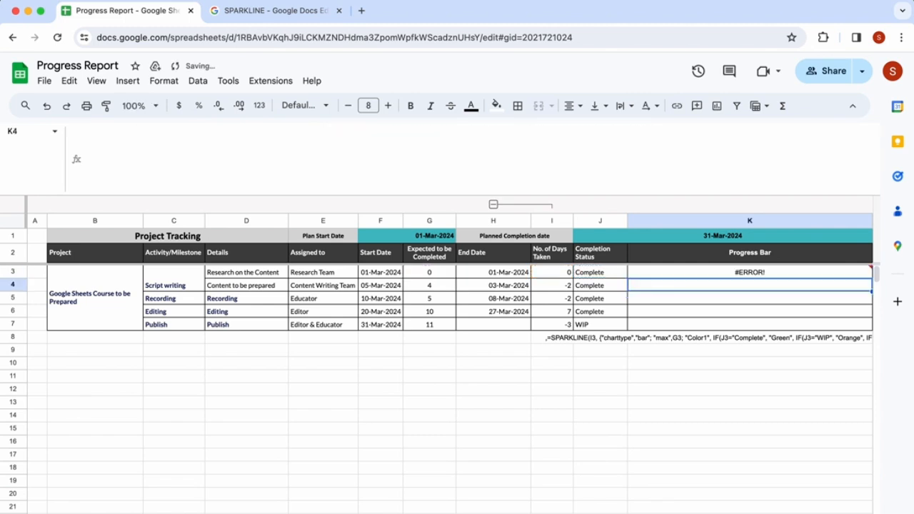
# - Replace the comma after G3 with a semicolon in the K3 formula and enter it
pyautogui.press('Up')
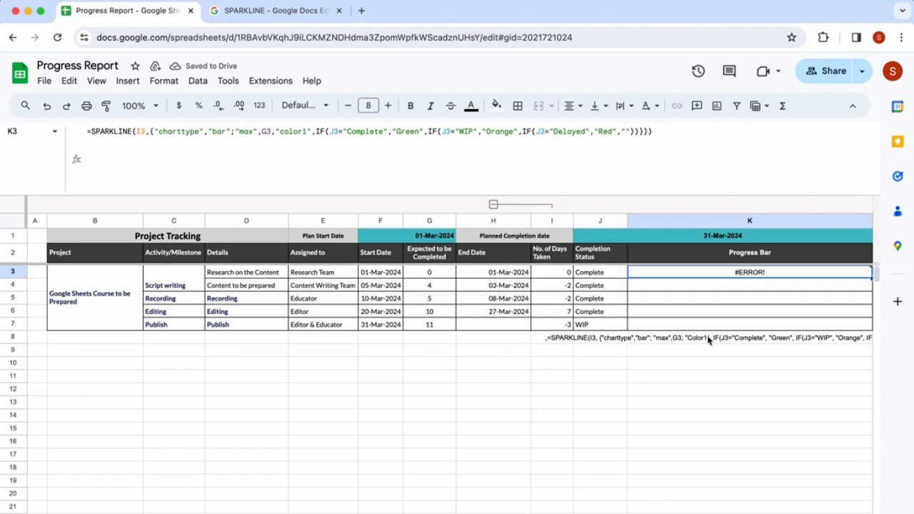
pyautogui.click(634, 131)
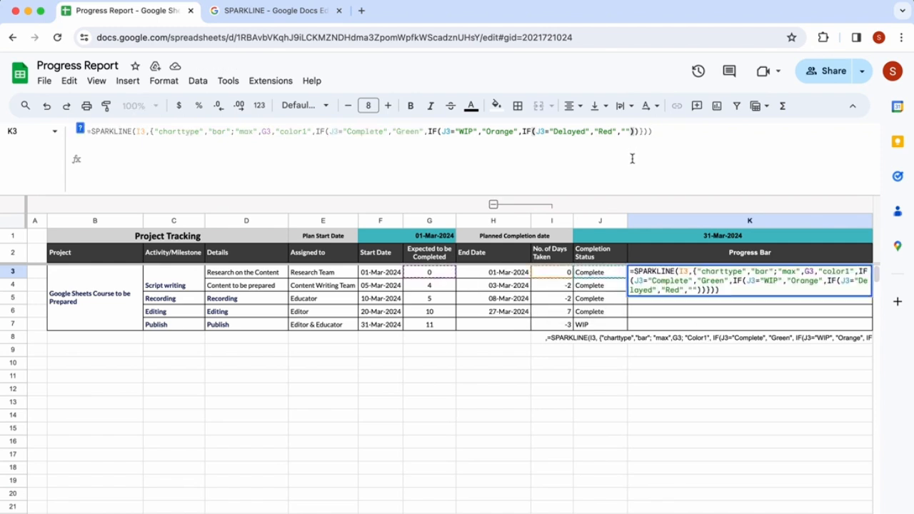
pyautogui.press('Escape')
pyautogui.click(665, 134)
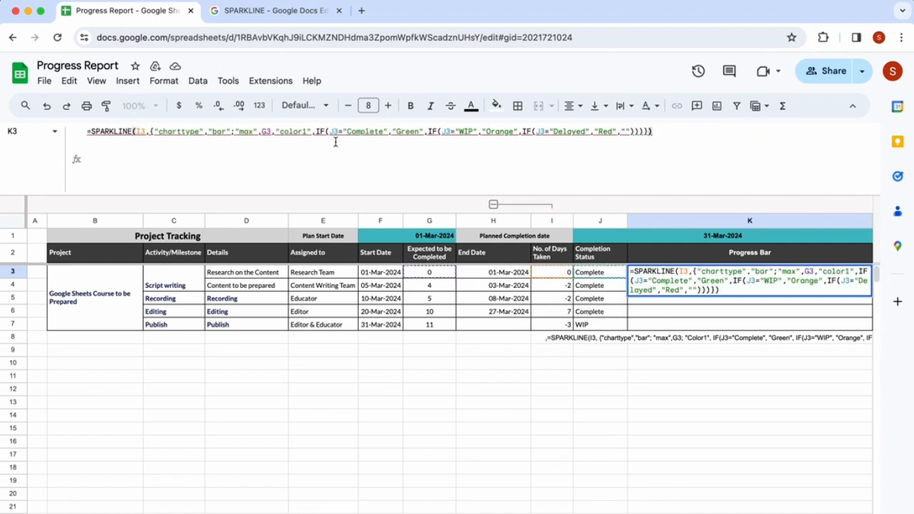
pyautogui.click(271, 135)
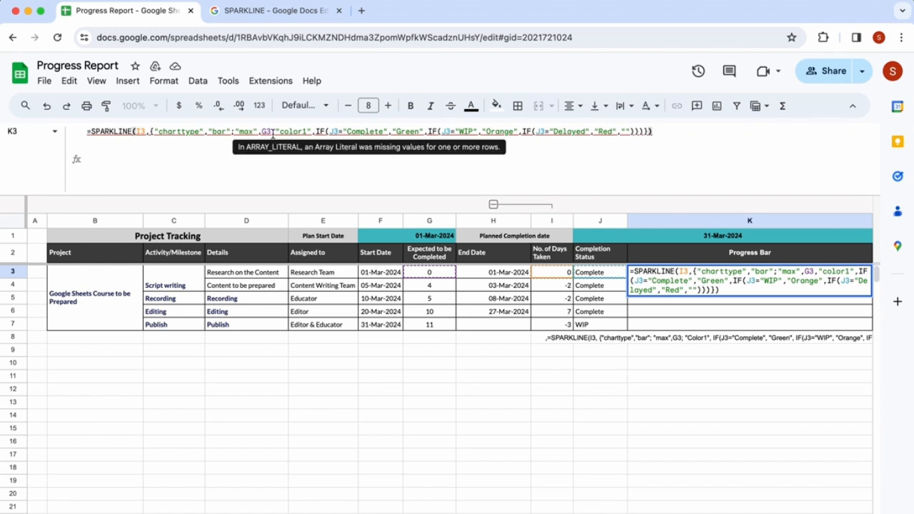
pyautogui.press('BackSpace')
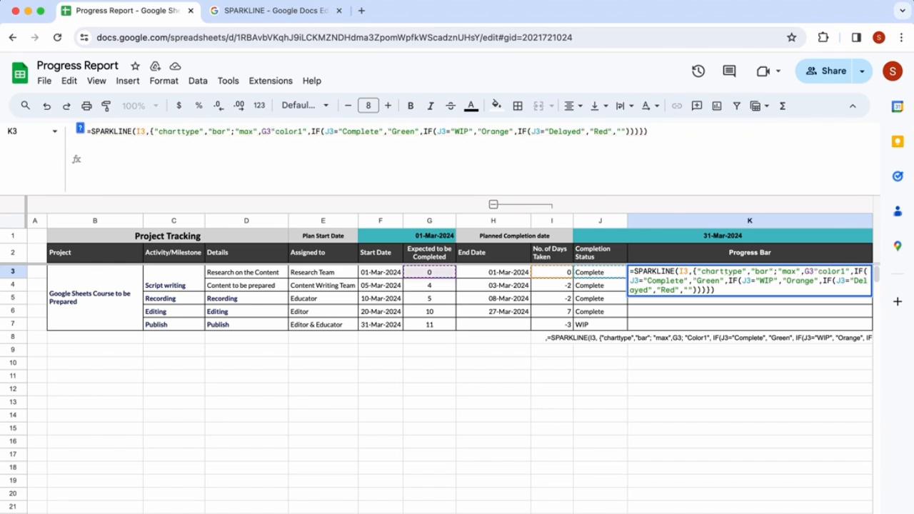
pyautogui.write(';')
pyautogui.press('Return')
pyautogui.click(750, 272)
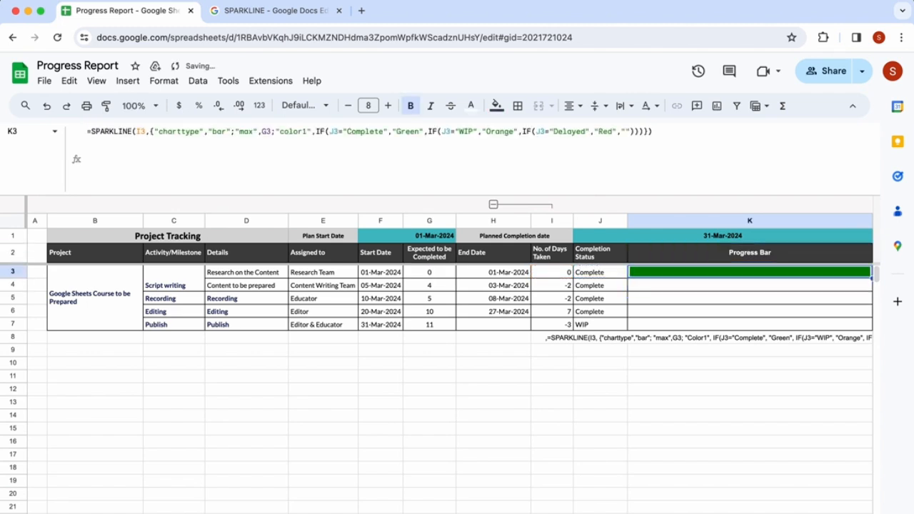
# - Fill the K3 SPARKLINE formula down through K7
pyautogui.hotkey('shift', 'Down')
pyautogui.hotkey('shift', 'Down')
pyautogui.hotkey('shift', 'Down')
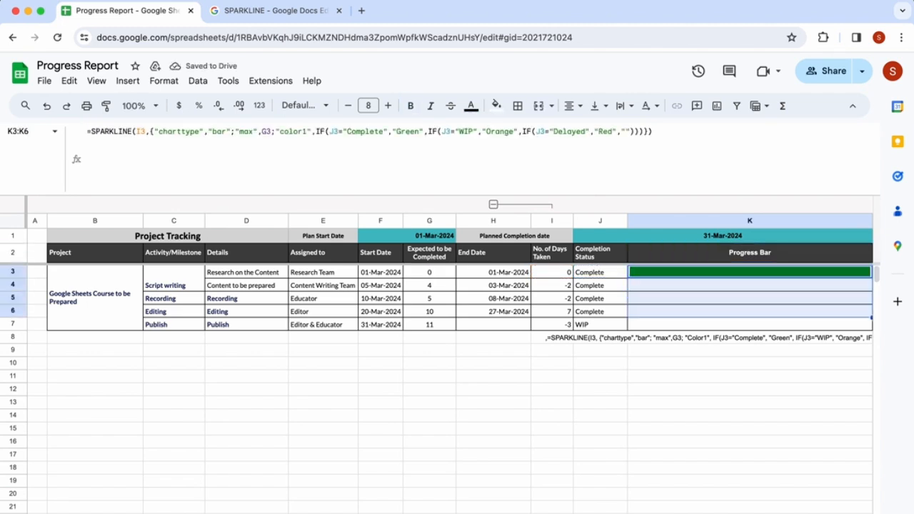
pyautogui.hotkey('shift', 'Down')
pyautogui.hotkey('ctrl', 'd')
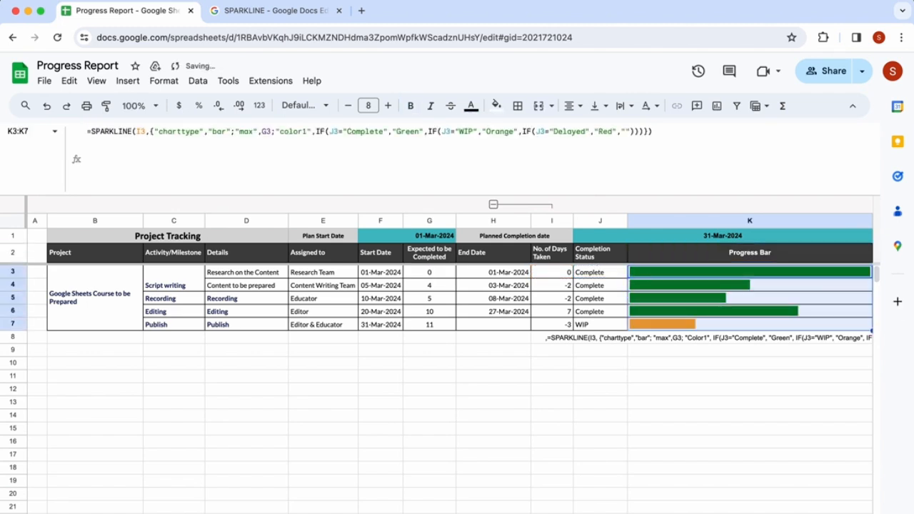
# - Examine the filled progress bars and read the SPARKLINE help page's charttype and color options before returning to the sheet
pyautogui.click(727, 276)
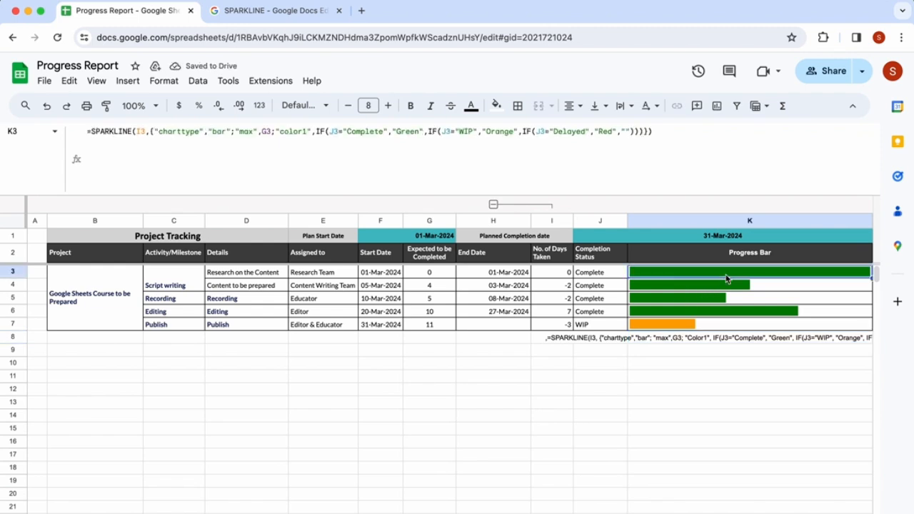
pyautogui.click(714, 329)
pyautogui.click(690, 276)
pyautogui.click(250, 10)
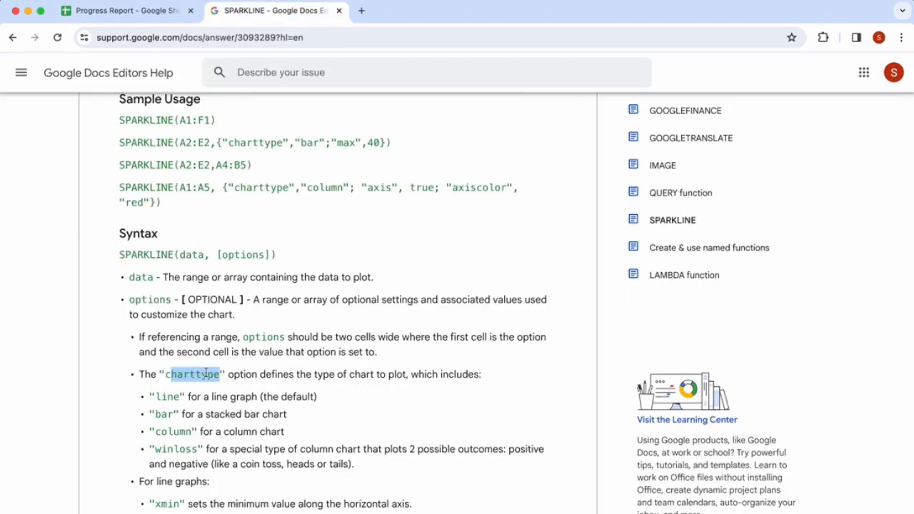
pyautogui.scroll(-3, 165, 328)
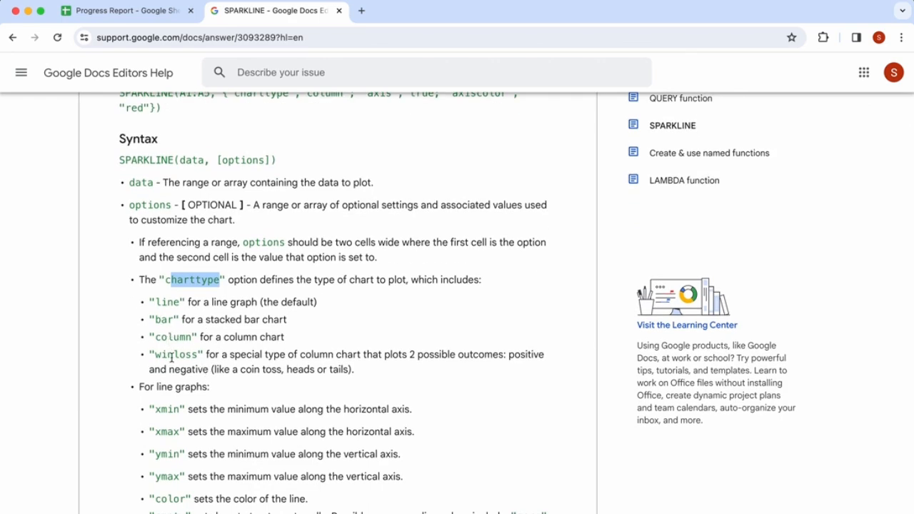
pyautogui.scroll(-2, 232, 367)
pyautogui.scroll(-10, 232, 367)
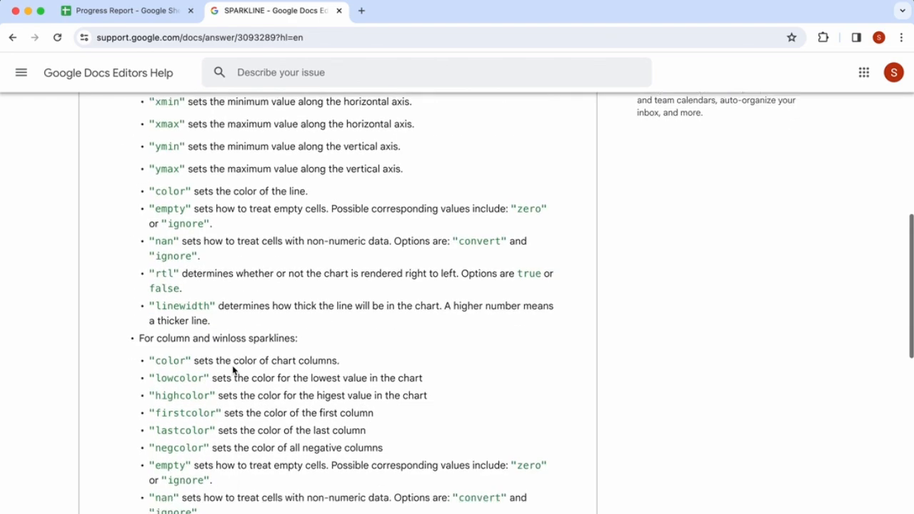
pyautogui.scroll(-3, 233, 370)
pyautogui.scroll(15, 279, 212)
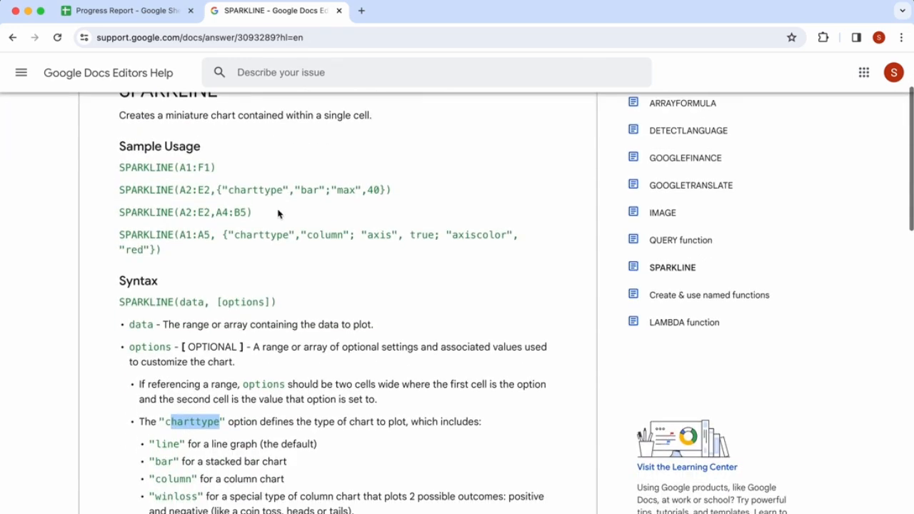
pyautogui.click(147, 13)
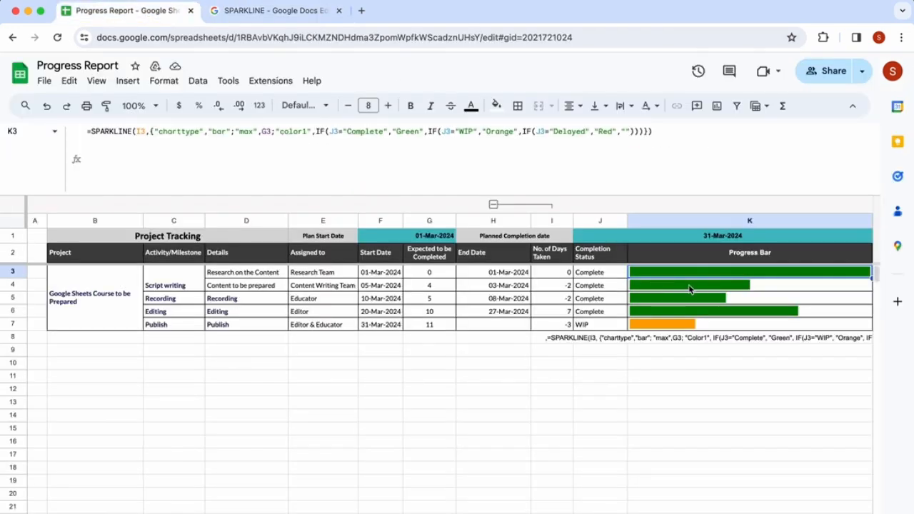